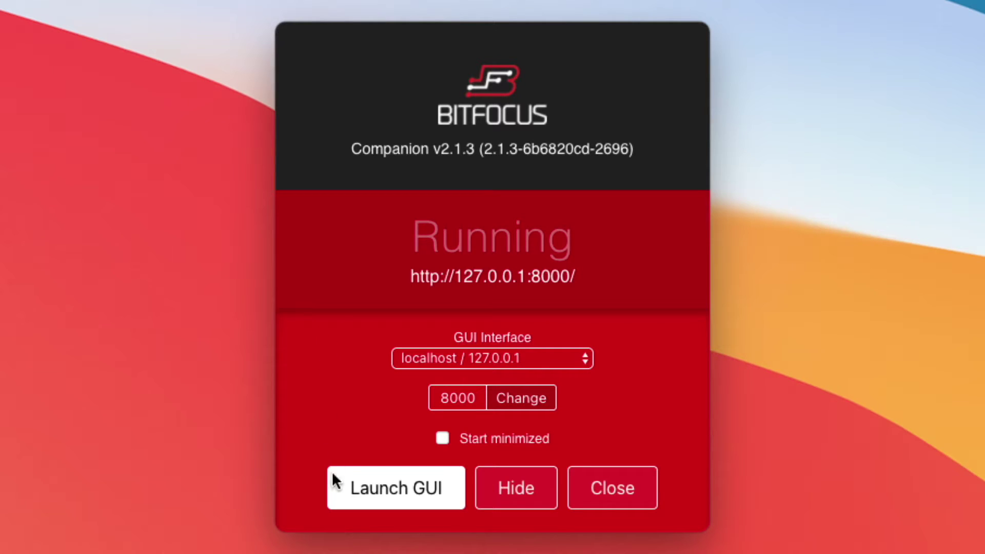
pyautogui.click(356, 490)
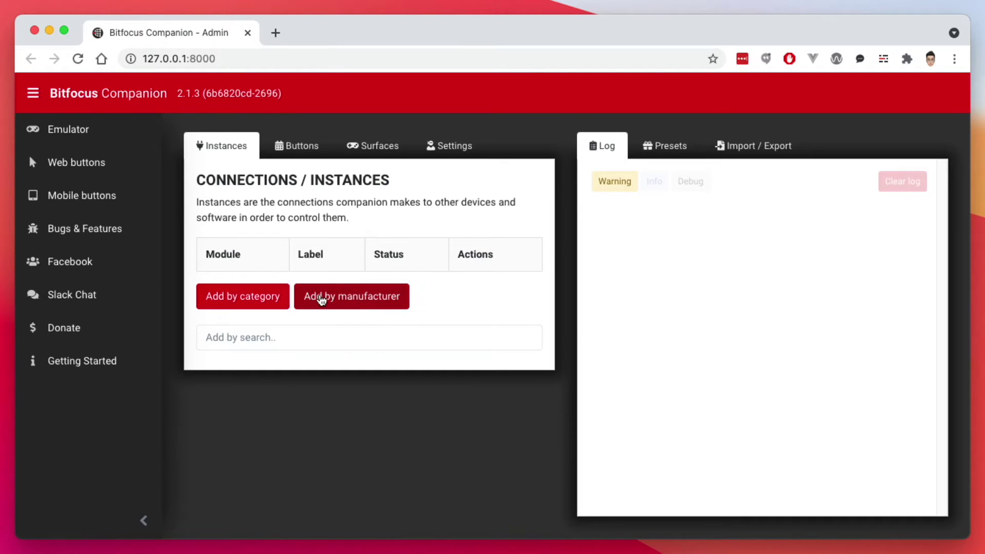
pyautogui.click(260, 301)
pyautogui.moveTo(244, 195)
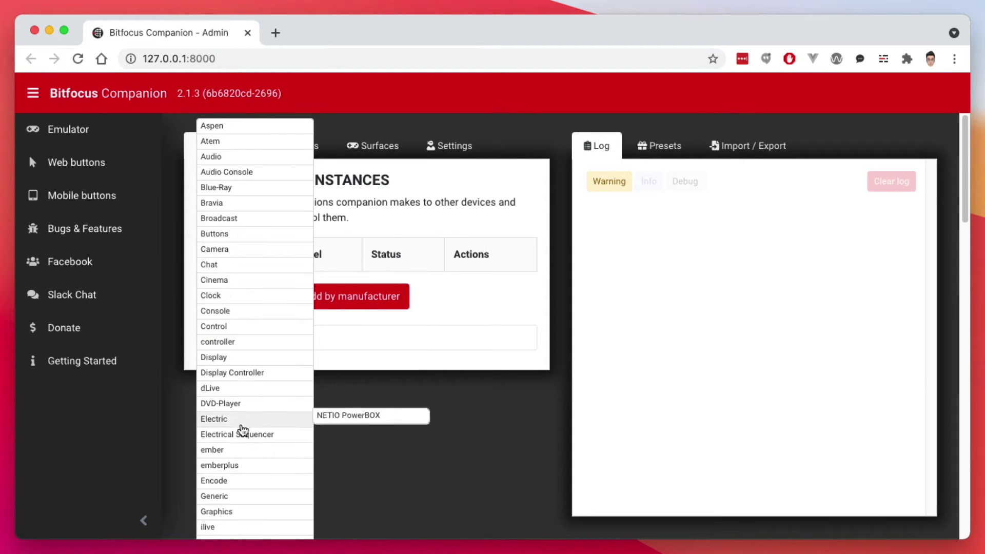
pyautogui.moveTo(250, 436)
pyautogui.scroll(-2, 235, 457)
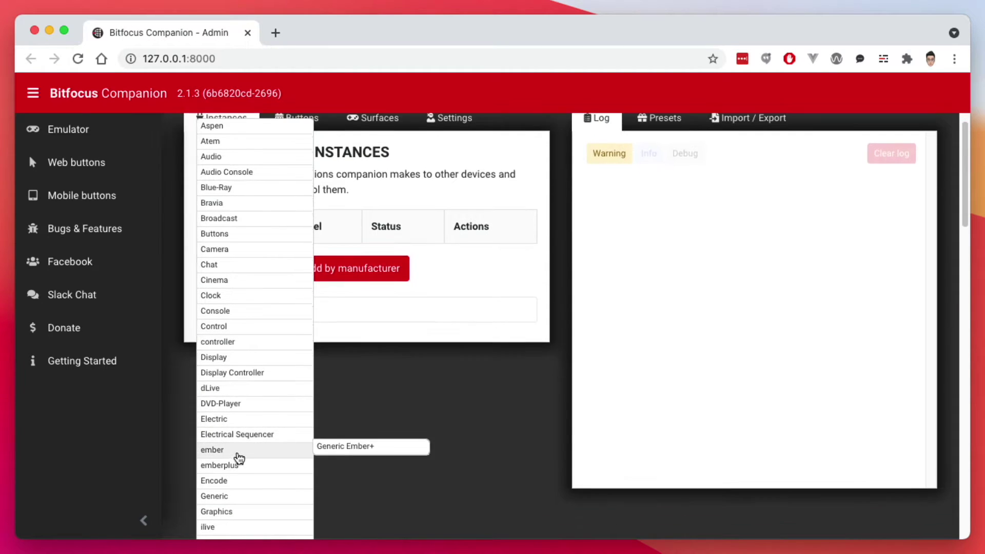
pyautogui.moveTo(233, 534)
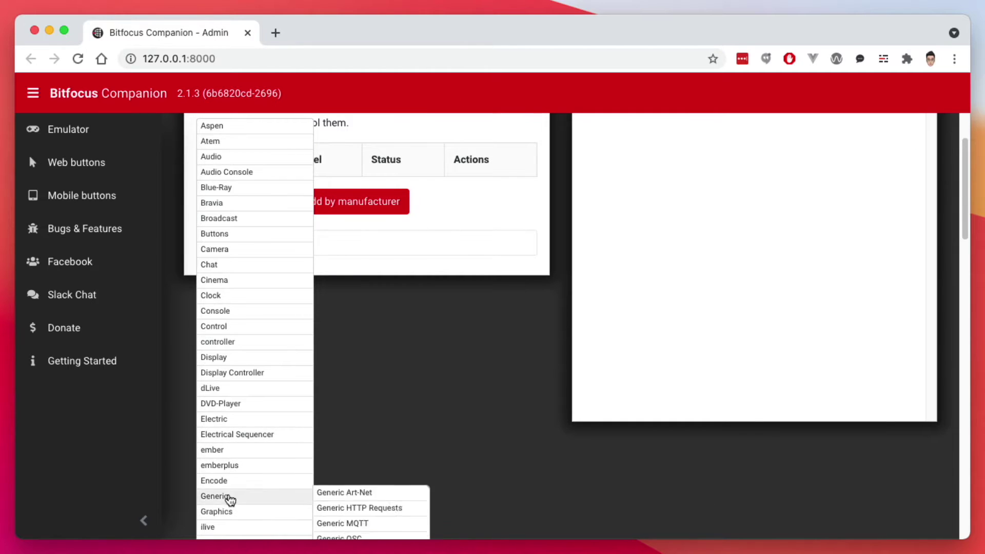
pyautogui.scroll(2, 236, 410)
pyautogui.moveTo(225, 303)
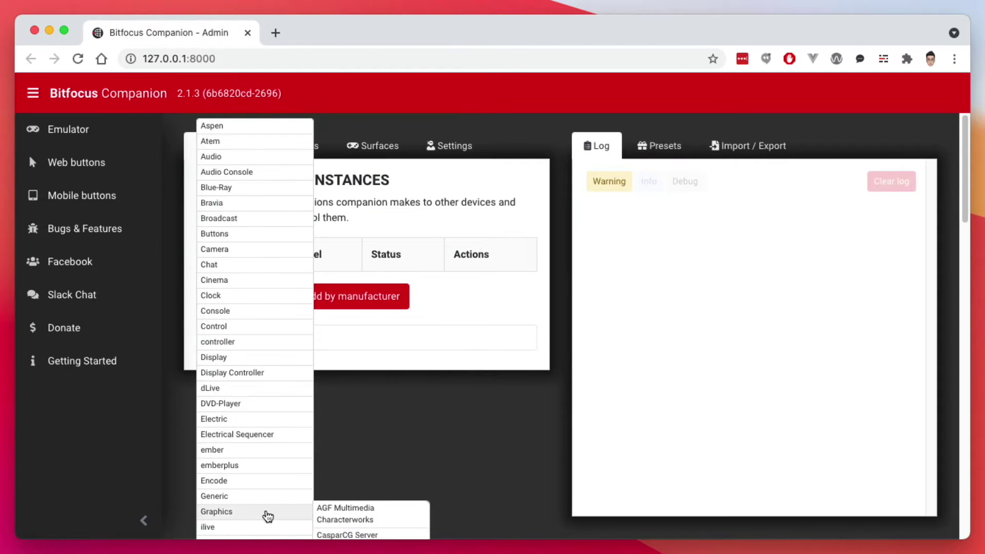
pyautogui.click(391, 377)
pyautogui.click(341, 303)
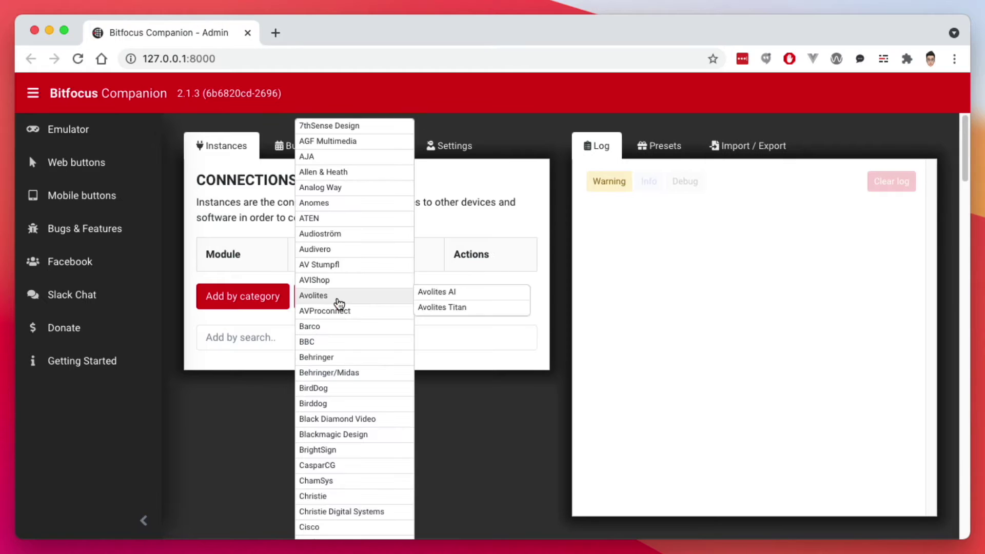
pyautogui.click(239, 436)
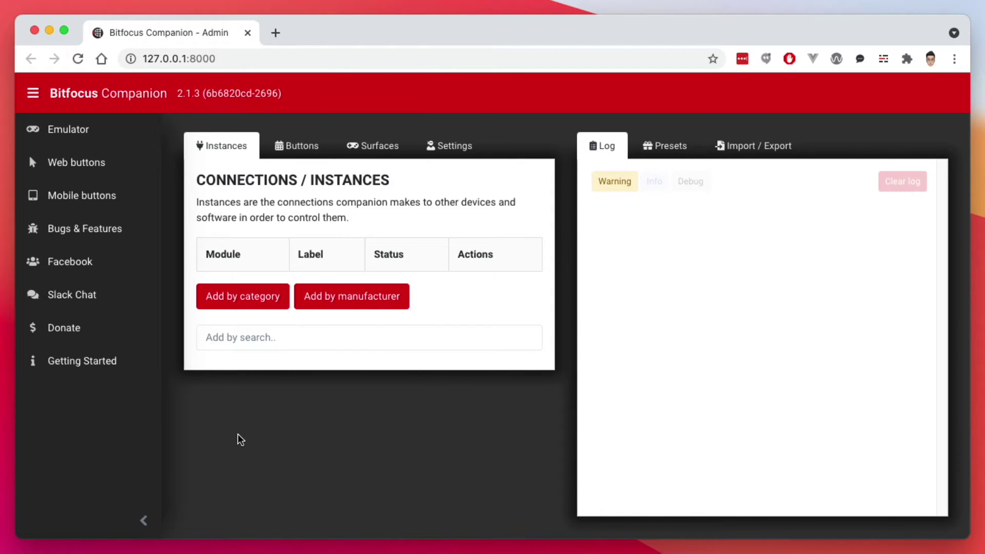
pyautogui.click(245, 338)
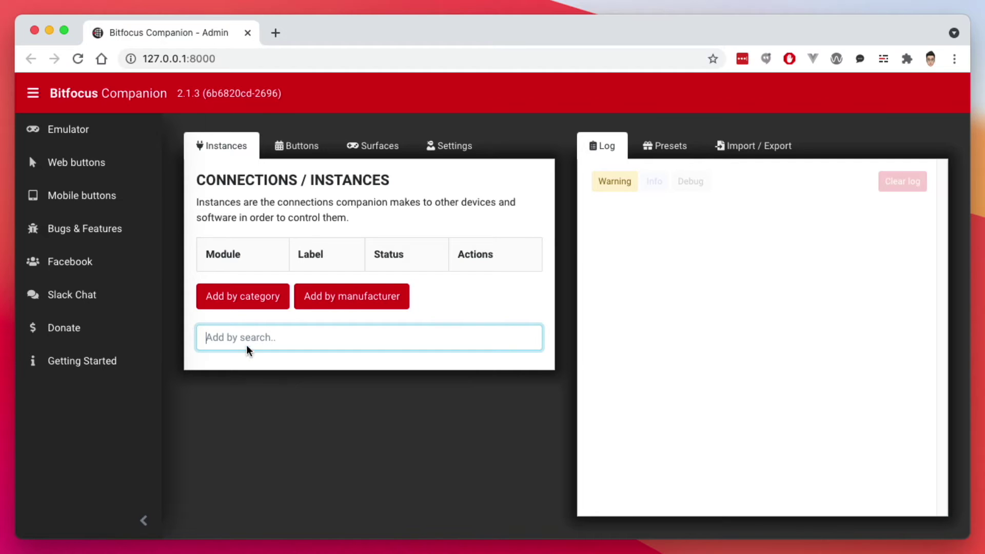
# - Add an OBS Studio connection with target IP 127.0.0.1
pyautogui.write('obs')
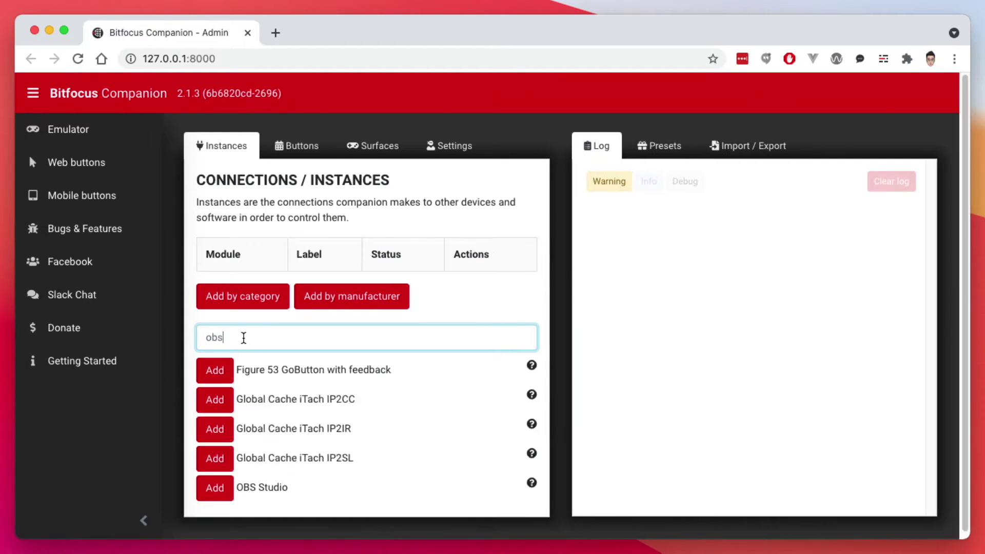
pyautogui.click(223, 374)
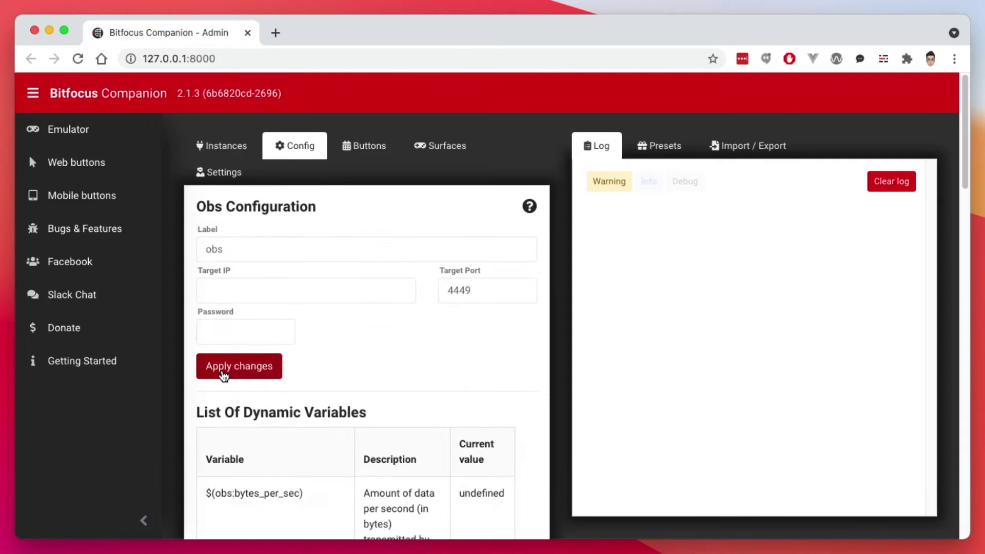
pyautogui.click(275, 289)
pyautogui.write('127.0.0.')
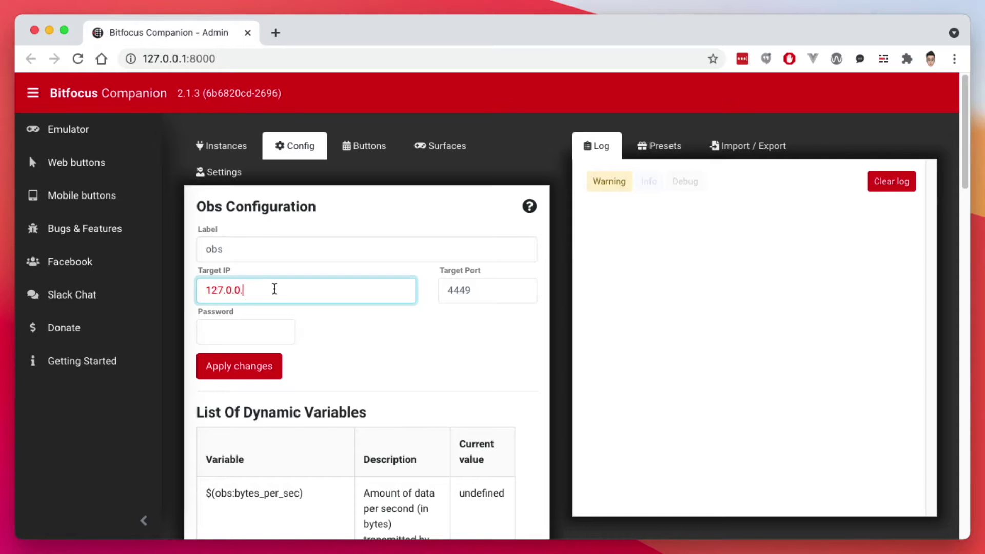
pyautogui.write('1')
# - Set the OBS port to 4444 and enter the connection password, then apply and return to connections
pyautogui.press('Tab')
pyautogui.press('Right')
pyautogui.press('BackSpace')
pyautogui.write('4')
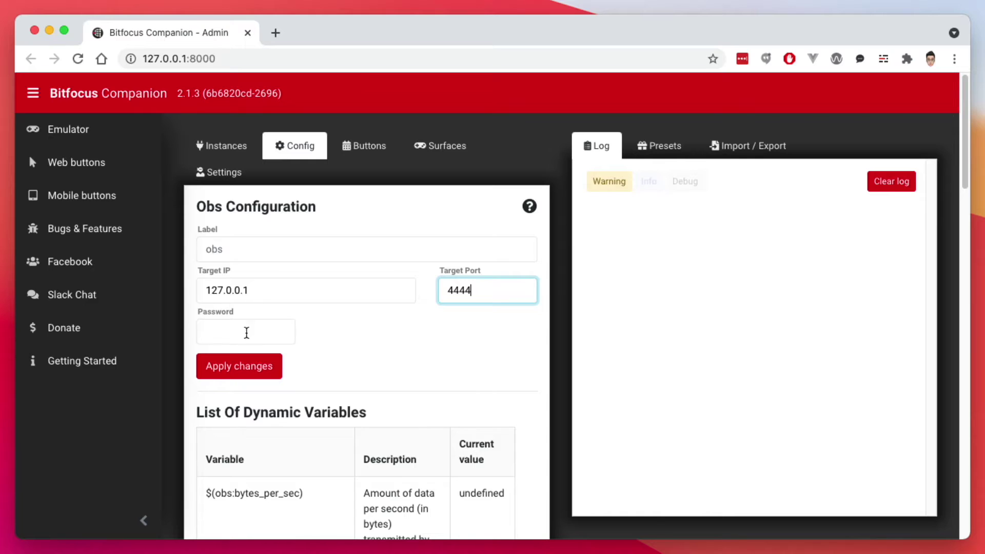
pyautogui.click(255, 332)
pyautogui.write('obsobsobs')
pyautogui.click(267, 367)
pyautogui.click(236, 153)
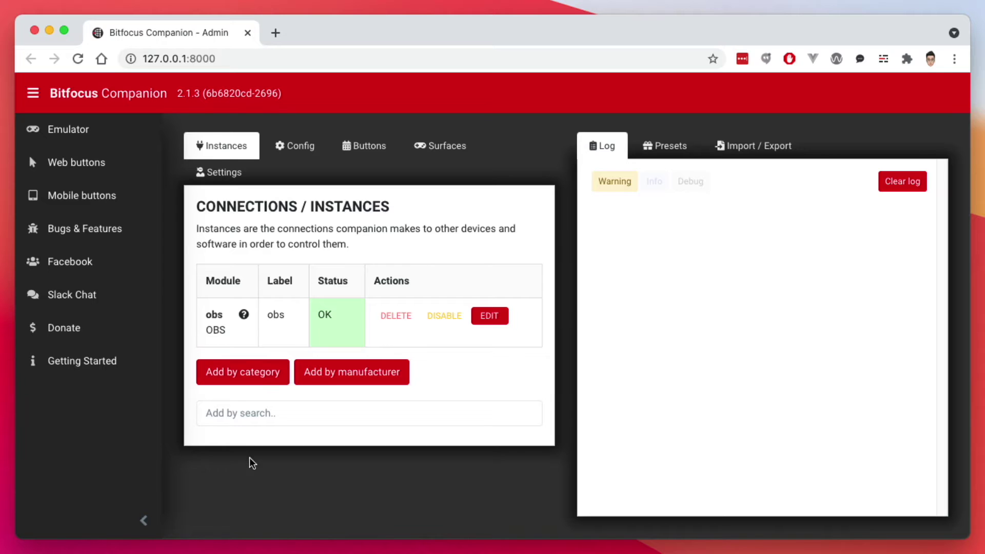
# - Add a Blackmagic Design ATEM connection targeting 192.168.1.180 and apply it
pyautogui.click(244, 416)
pyautogui.write('atem')
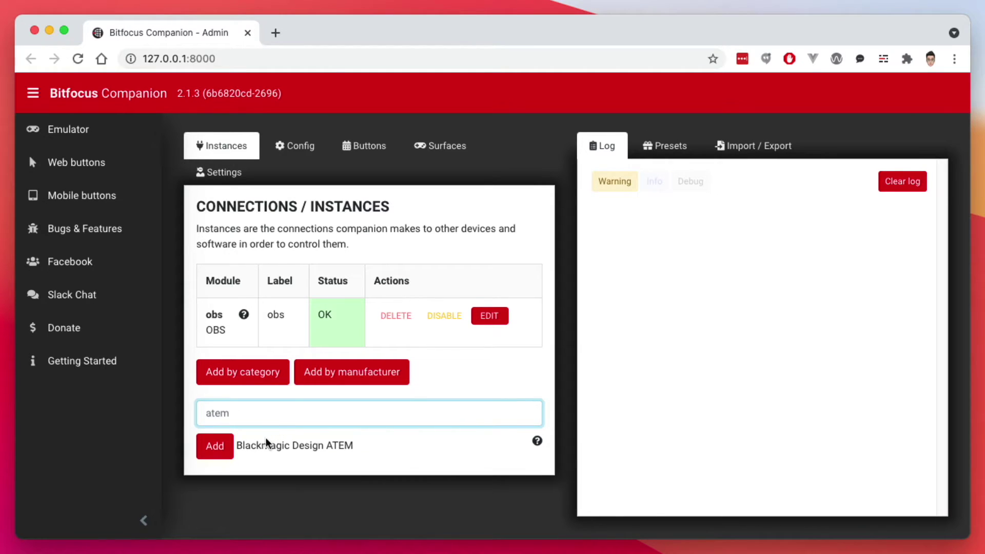
pyautogui.click(222, 453)
pyautogui.scroll(-1, 246, 421)
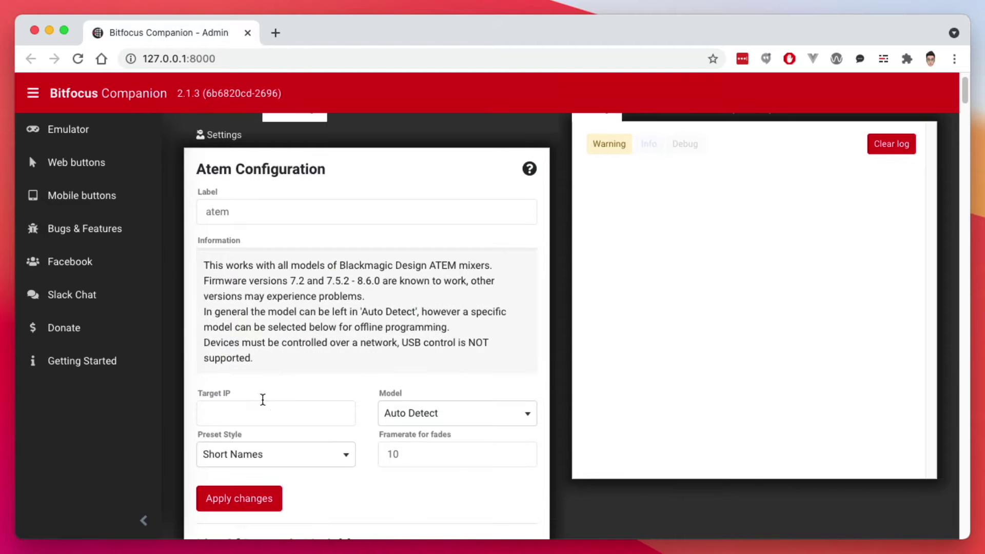
pyautogui.click(261, 405)
pyautogui.scroll(-1, 291, 365)
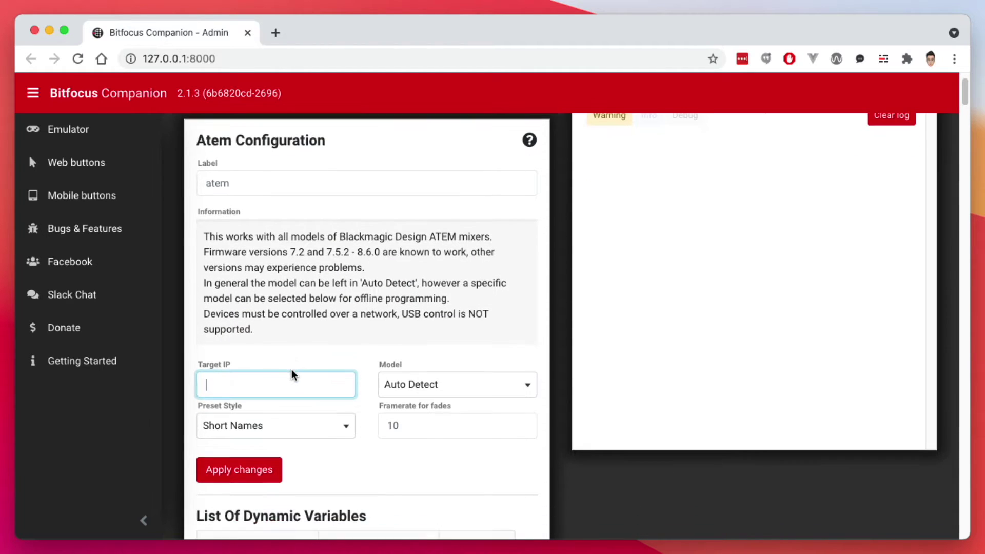
pyautogui.write('192.168.1.180')
pyautogui.scroll(-4, 292, 370)
pyautogui.click(254, 359)
pyautogui.scroll(6, 297, 284)
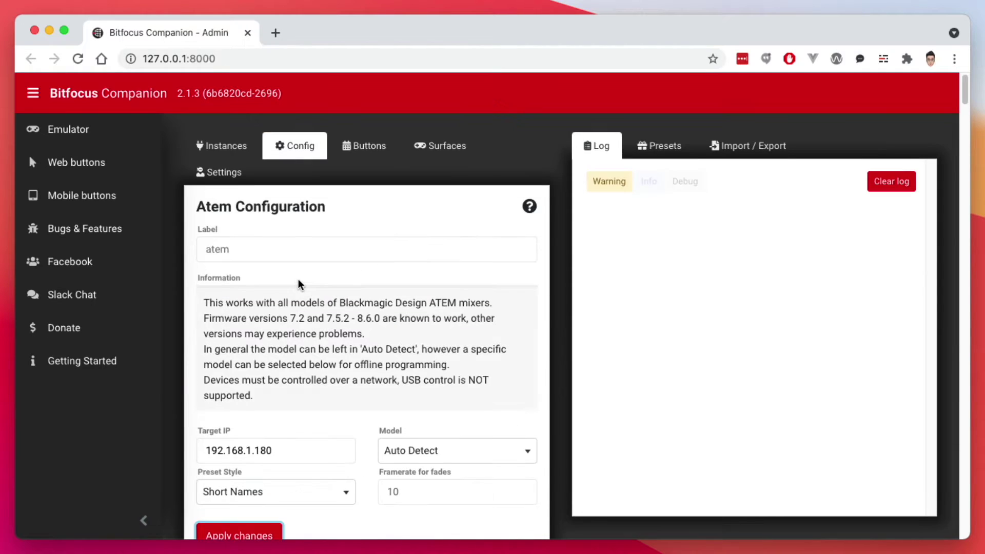
pyautogui.click(215, 151)
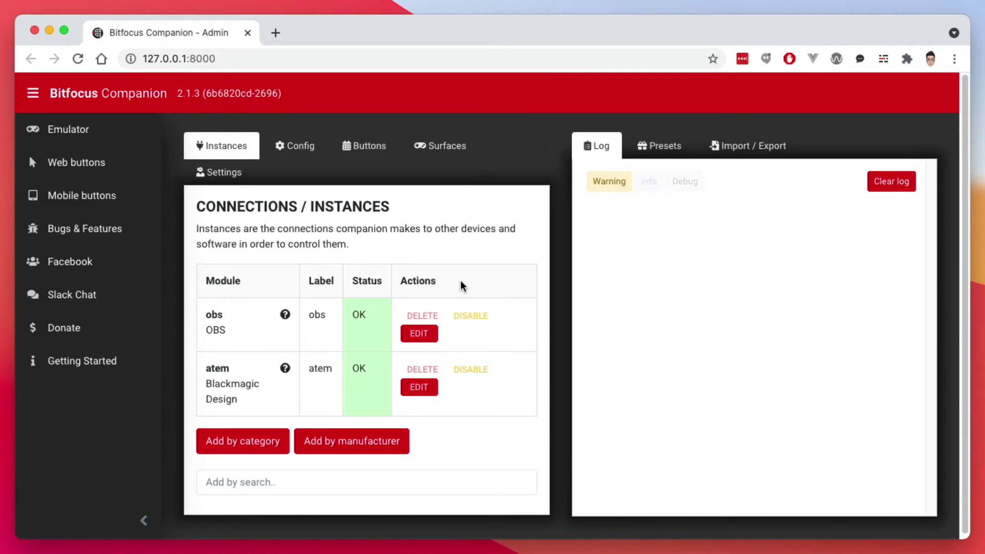
# - Show the Buttons tab and page from 99 back to page 1's empty grid
pyautogui.click(367, 149)
pyautogui.scroll(-2, 549, 295)
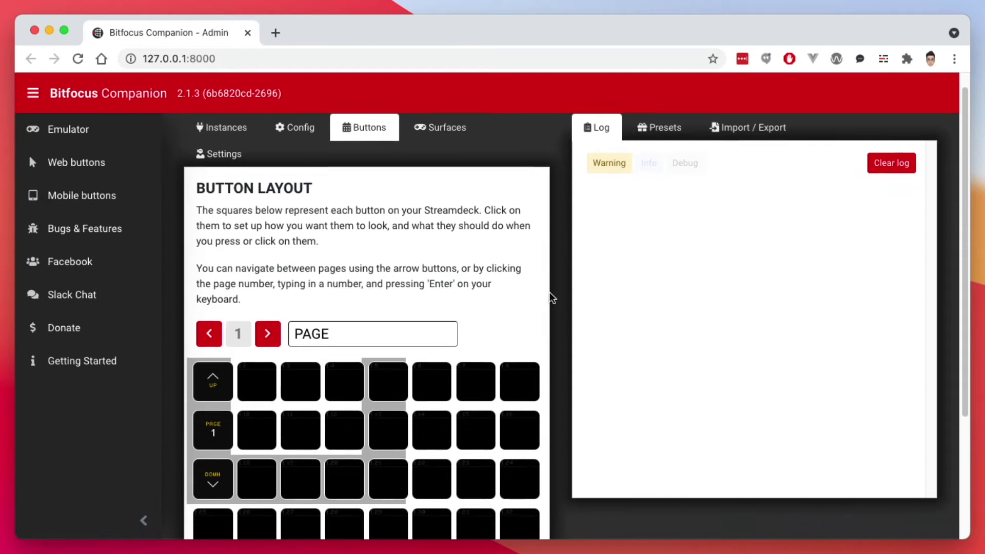
pyautogui.scroll(-3, 548, 297)
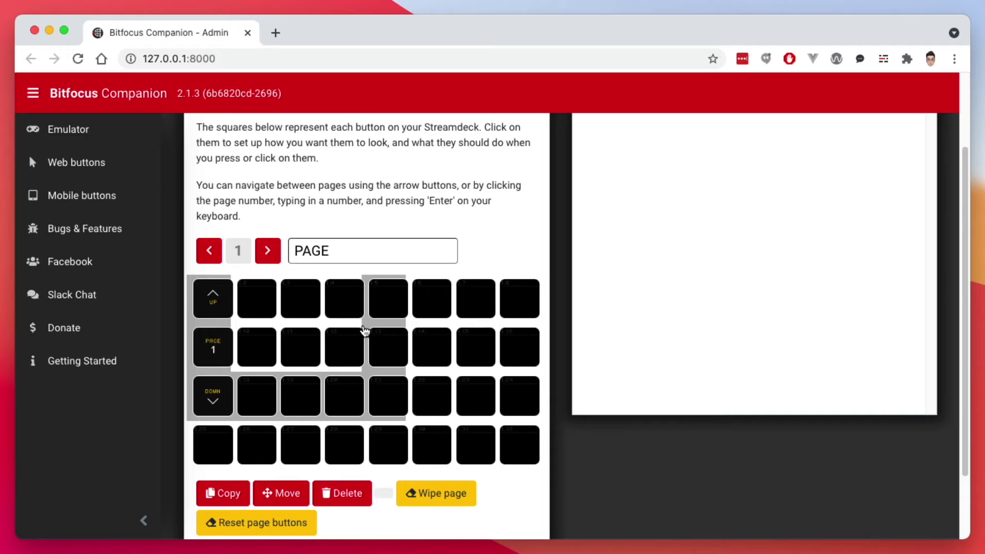
pyautogui.click(206, 254)
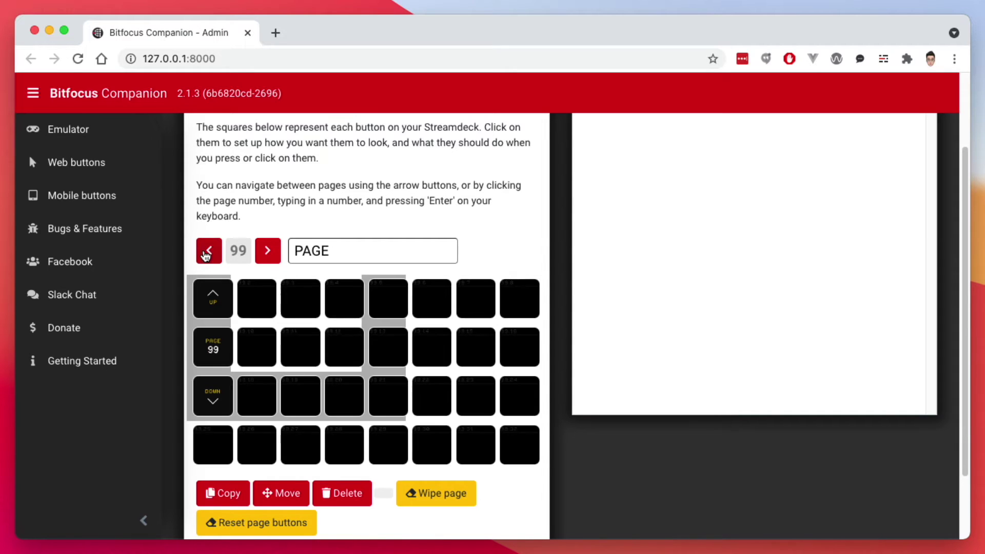
pyautogui.click(265, 251)
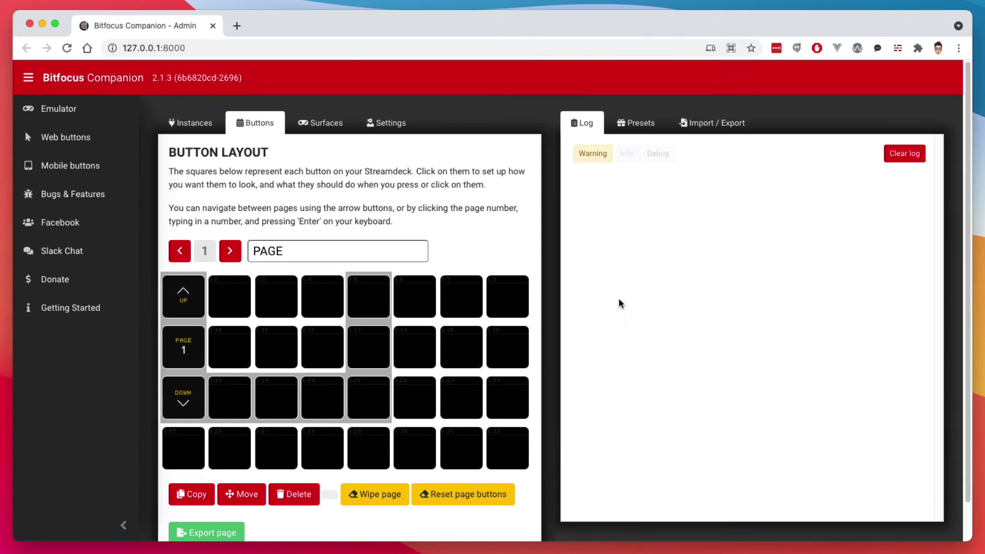
# - Set button 1.2's type to Regular button
pyautogui.click(226, 296)
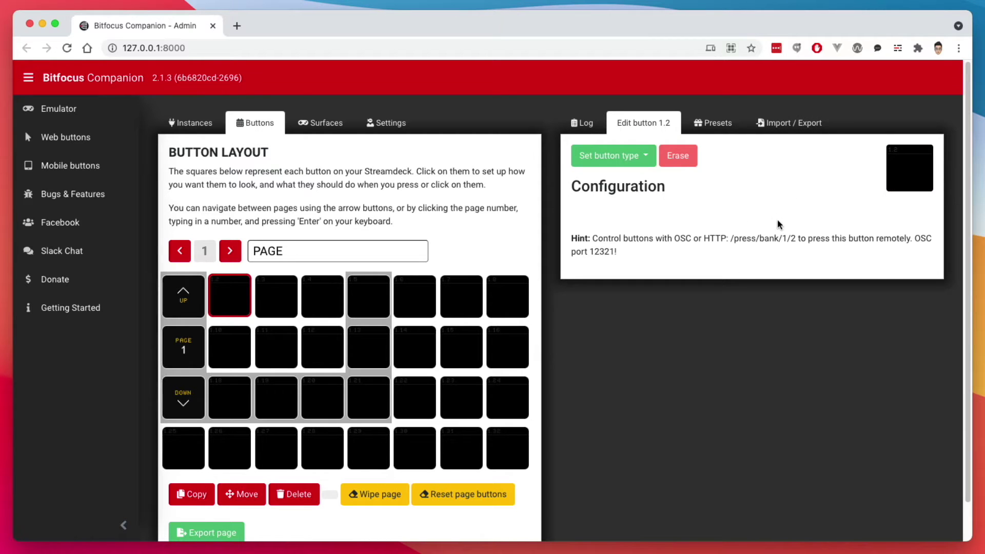
pyautogui.click(631, 159)
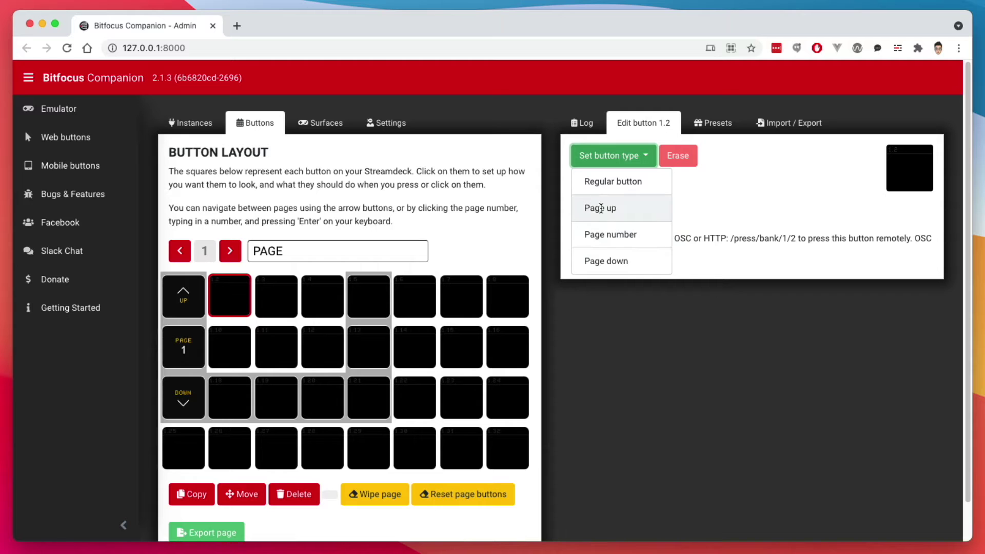
pyautogui.click(607, 182)
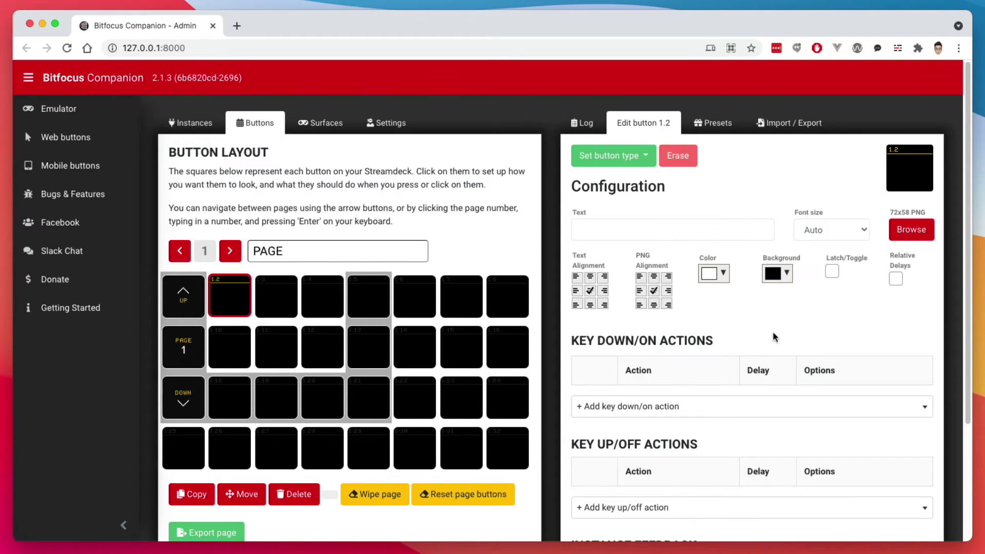
pyautogui.scroll(-1, 772, 331)
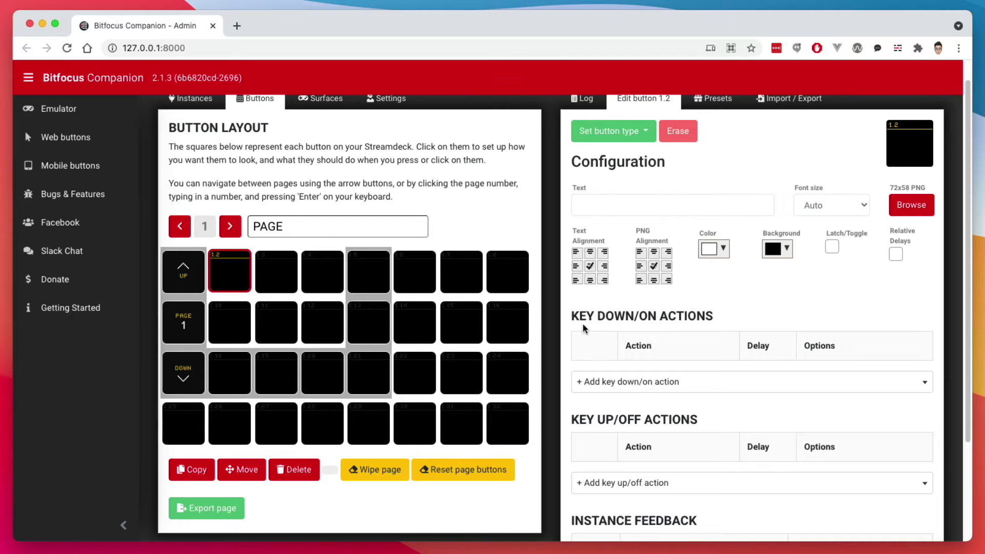
pyautogui.scroll(-1, 628, 317)
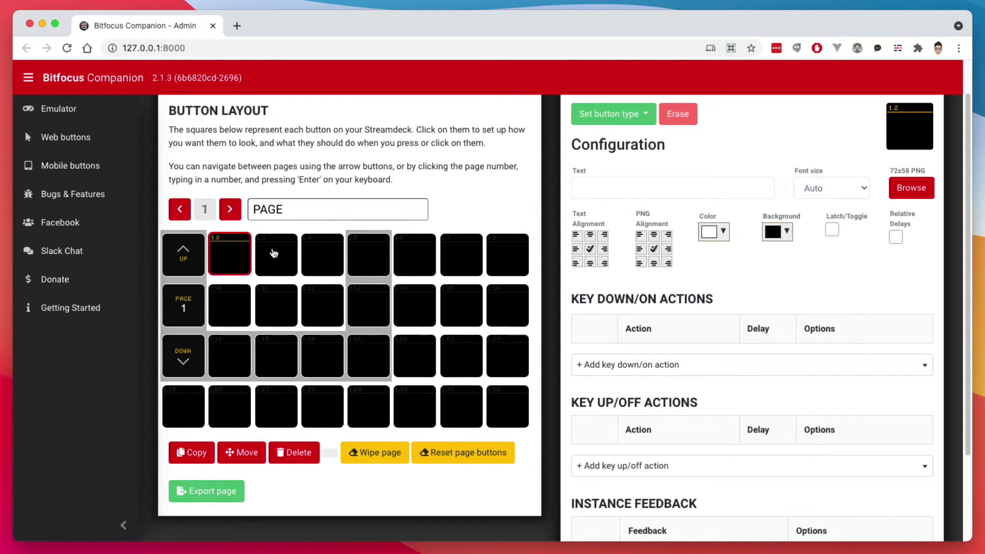
# - Label button 1.2 'Cam1' and add the ATEM Set input on Program action (M/E 1, Camera 1)
pyautogui.click(629, 186)
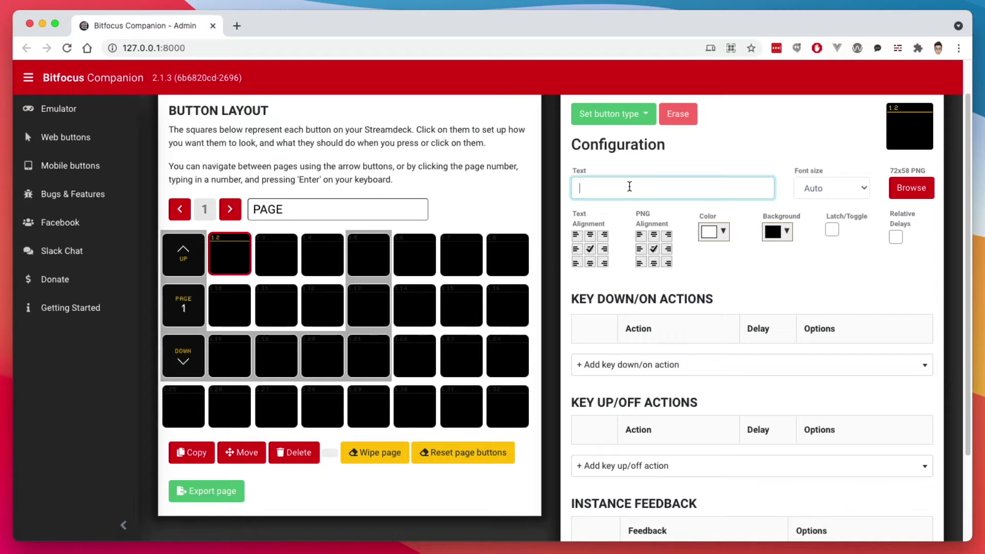
pyautogui.write('Cam1')
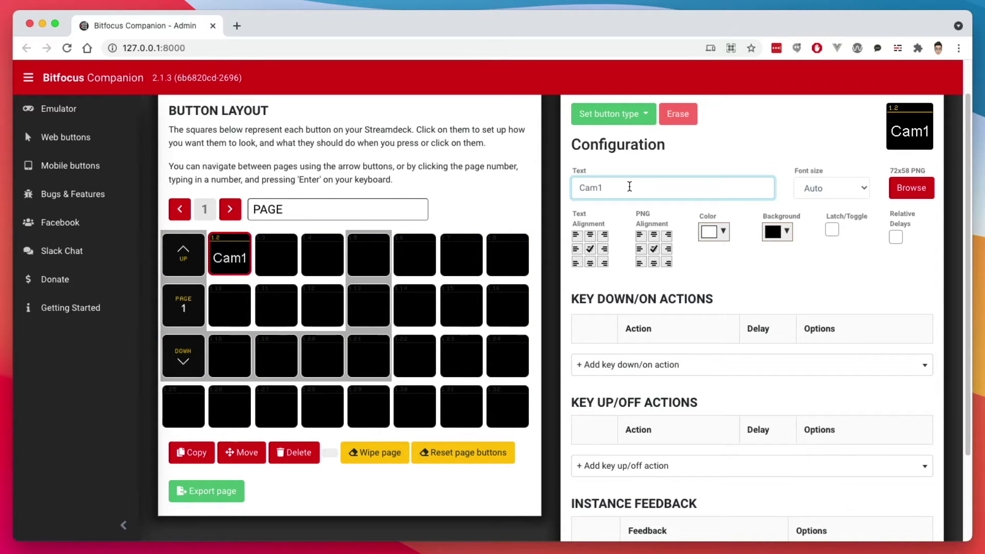
pyautogui.click(649, 366)
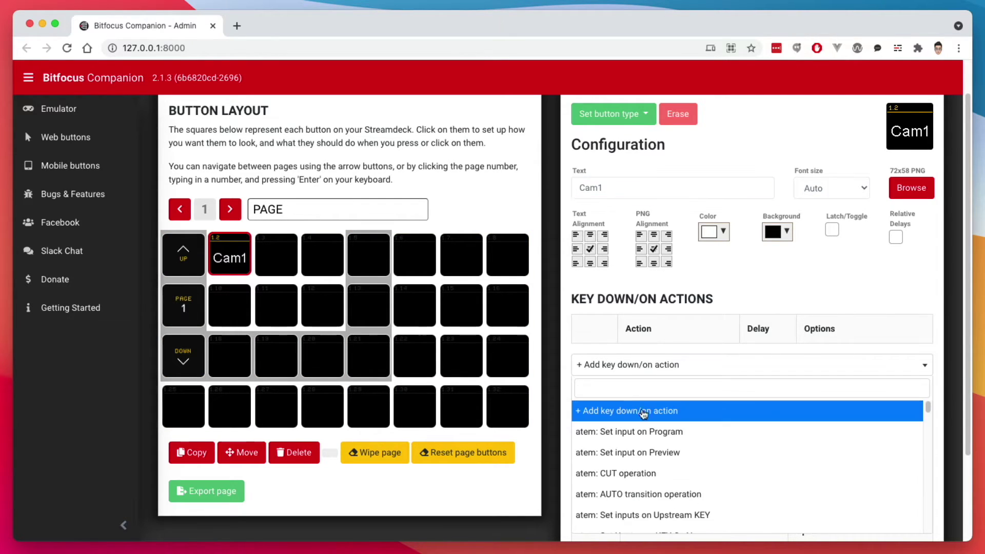
pyautogui.scroll(1, 683, 461)
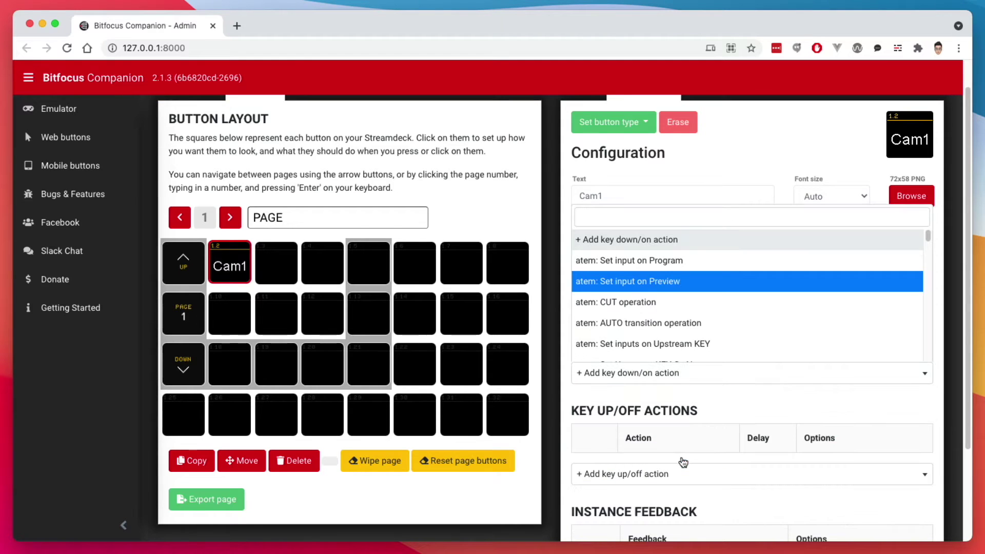
pyautogui.scroll(-10, 656, 280)
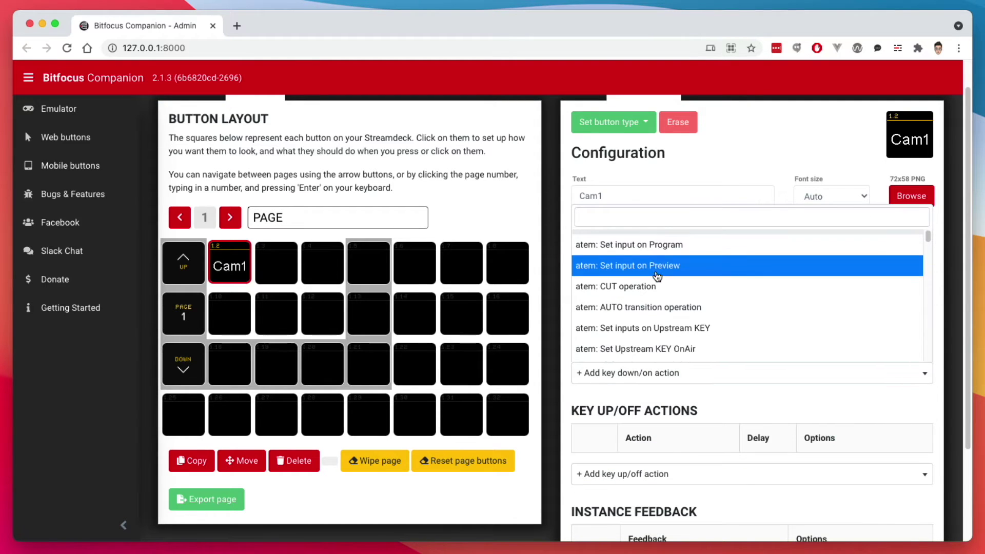
pyautogui.scroll(-10, 659, 283)
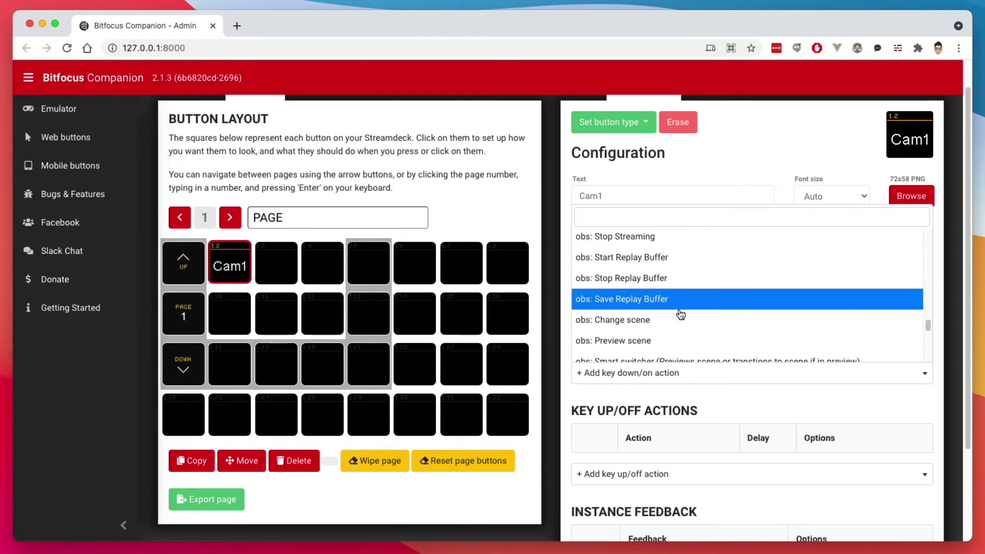
pyautogui.scroll(20, 677, 315)
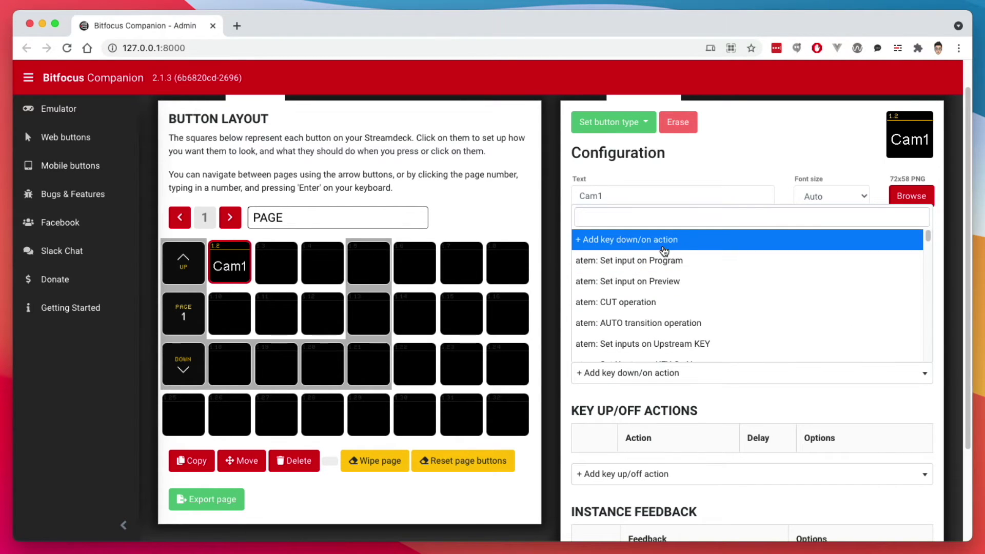
pyautogui.click(641, 265)
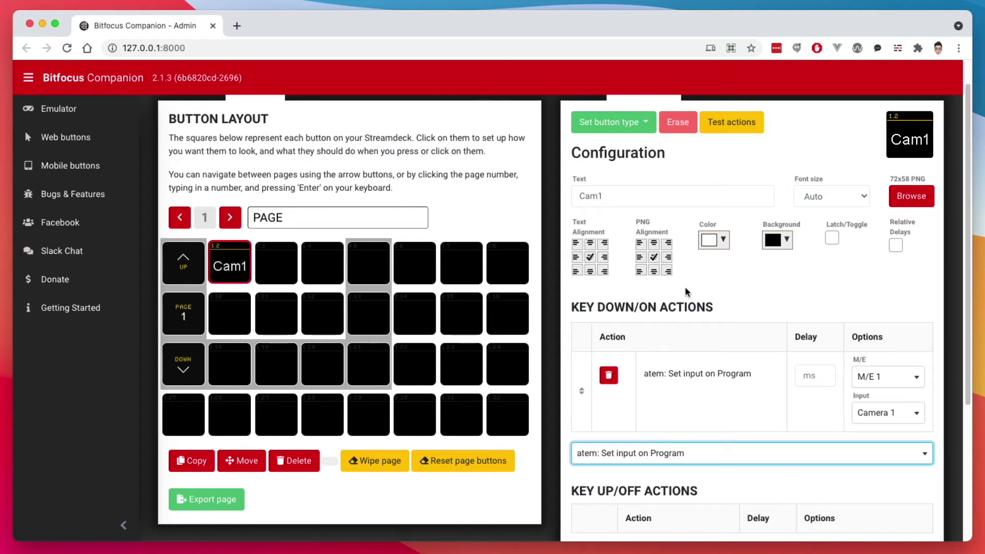
pyautogui.click(491, 205)
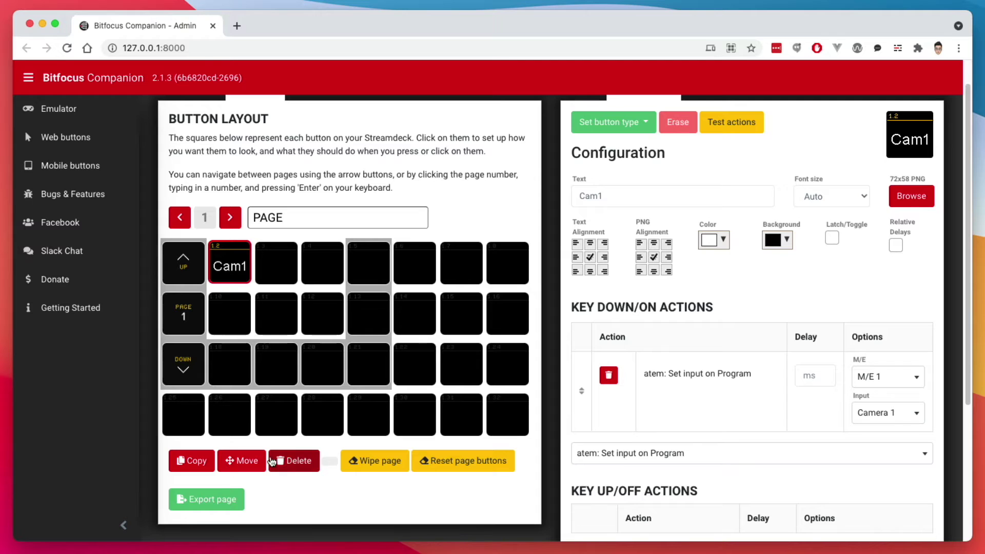
# - Delete the Cam1 button 1.2, confirming removal of its style and actions
pyautogui.click(286, 462)
pyautogui.click(224, 264)
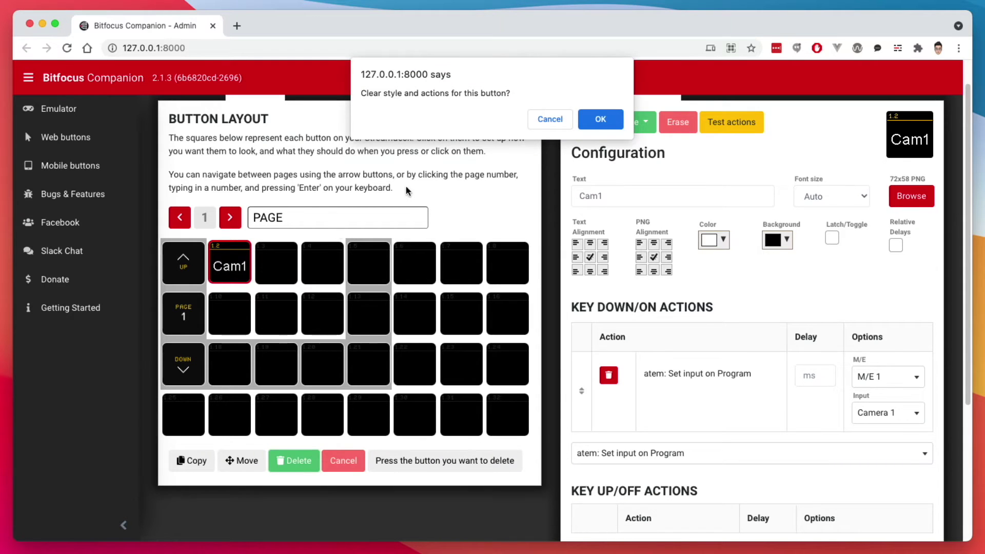
pyautogui.click(599, 118)
pyautogui.scroll(1, 359, 195)
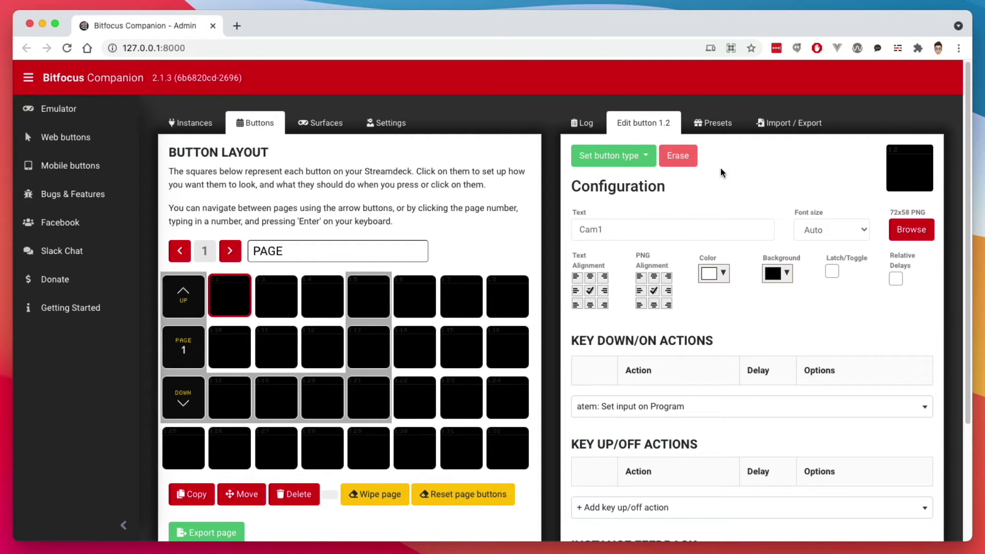
# - Drag the ATEM Program (M/E 1) presets CAM1–CAM4 into buttons 1.2–1.5
pyautogui.click(728, 128)
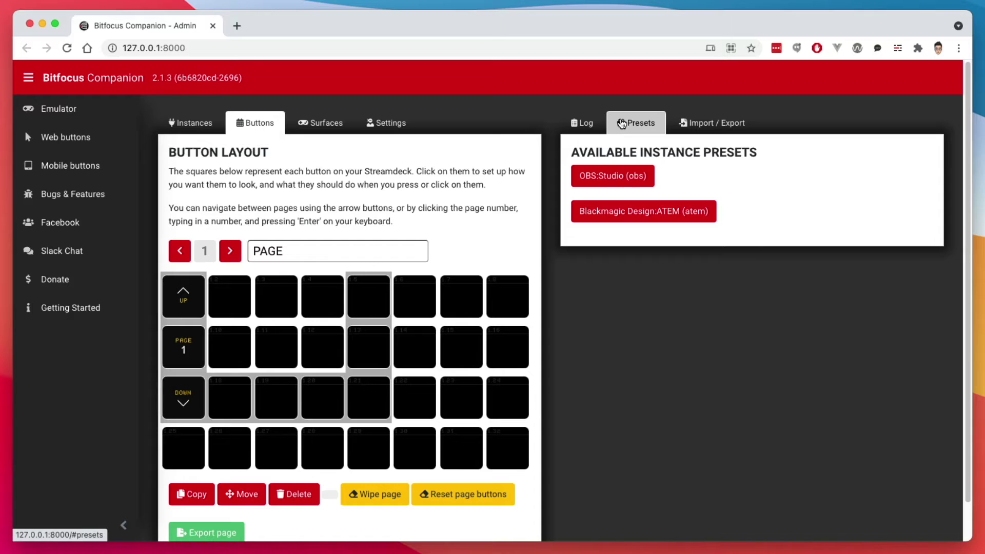
pyautogui.click(622, 218)
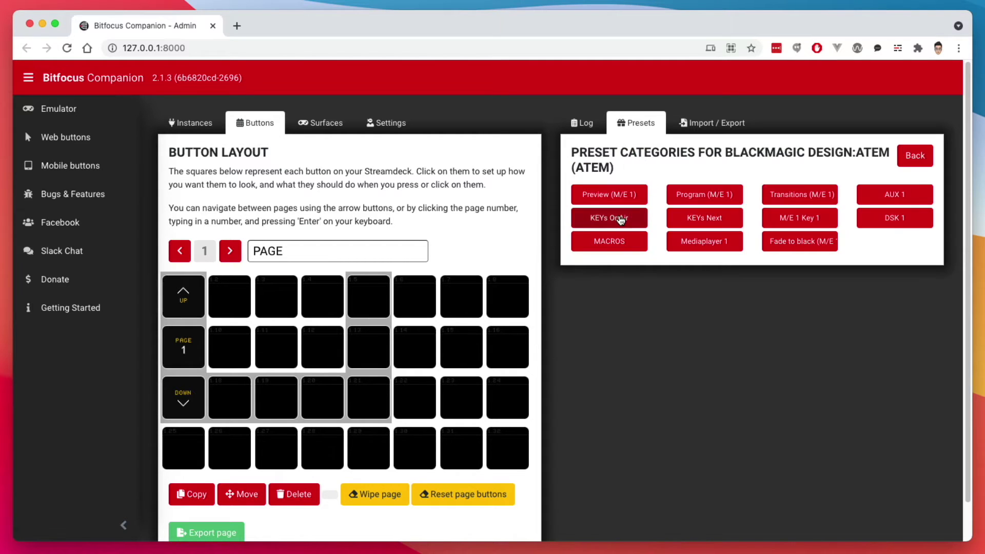
pyautogui.click(707, 196)
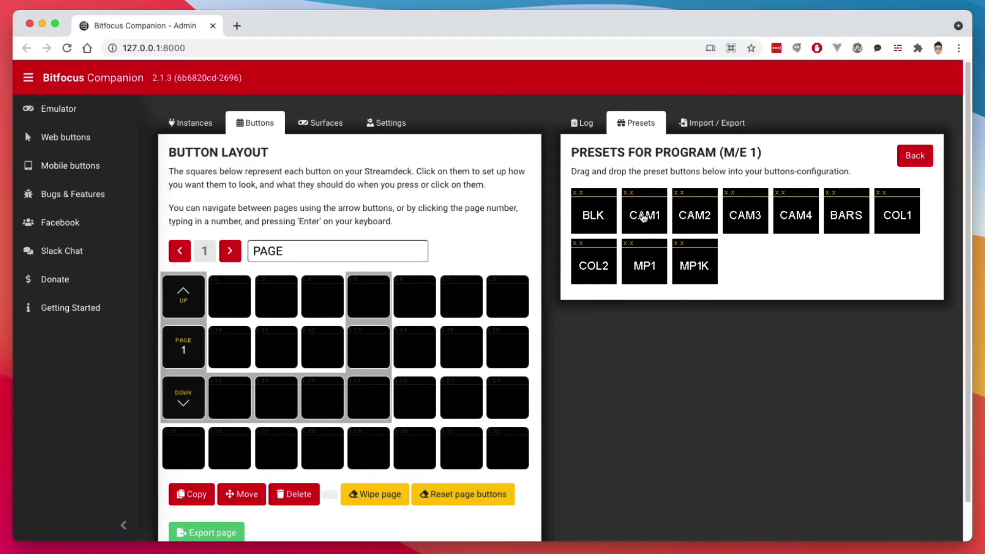
pyautogui.moveTo(640, 218); pyautogui.dragTo(227, 303)
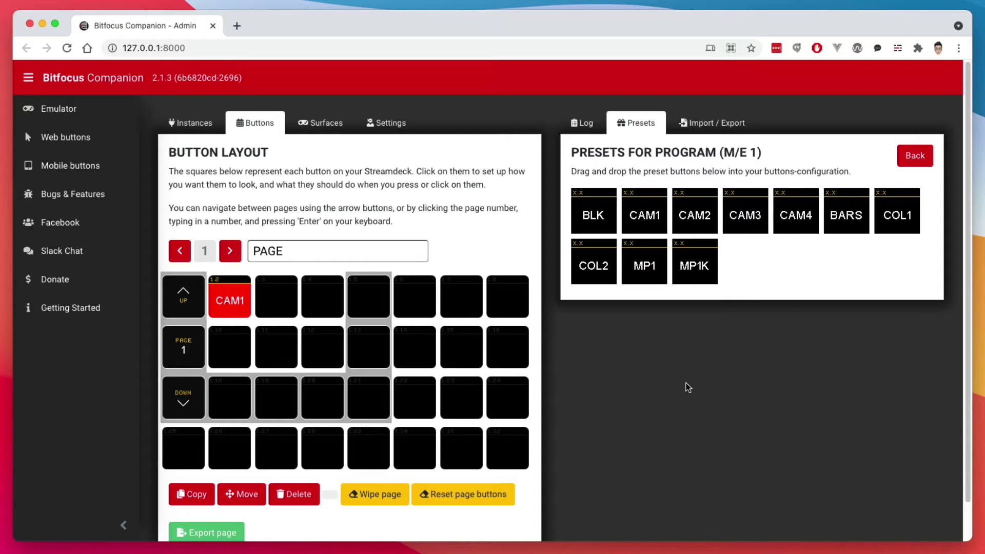
pyautogui.moveTo(695, 218); pyautogui.dragTo(276, 300)
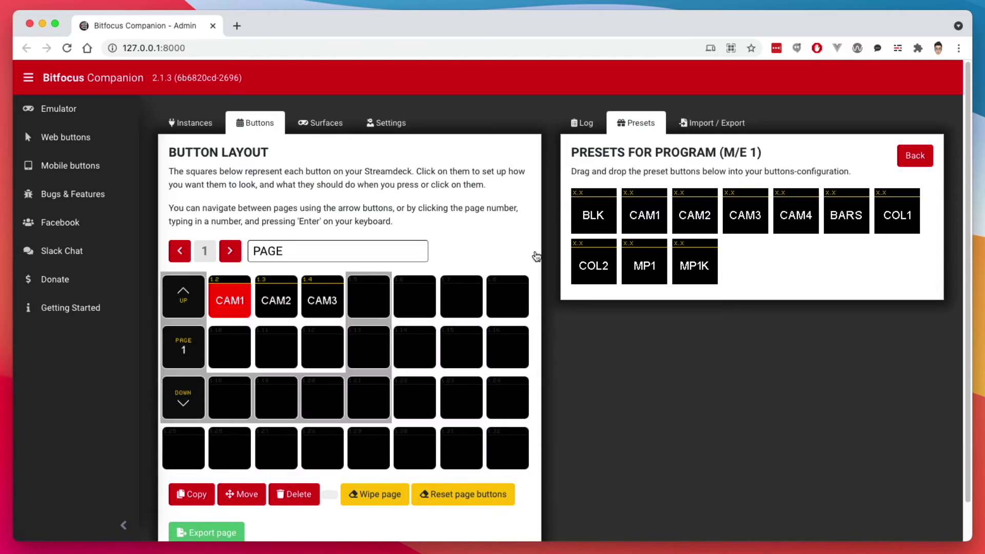
pyautogui.moveTo(536, 257); pyautogui.dragTo(368, 298)
pyautogui.click(229, 298)
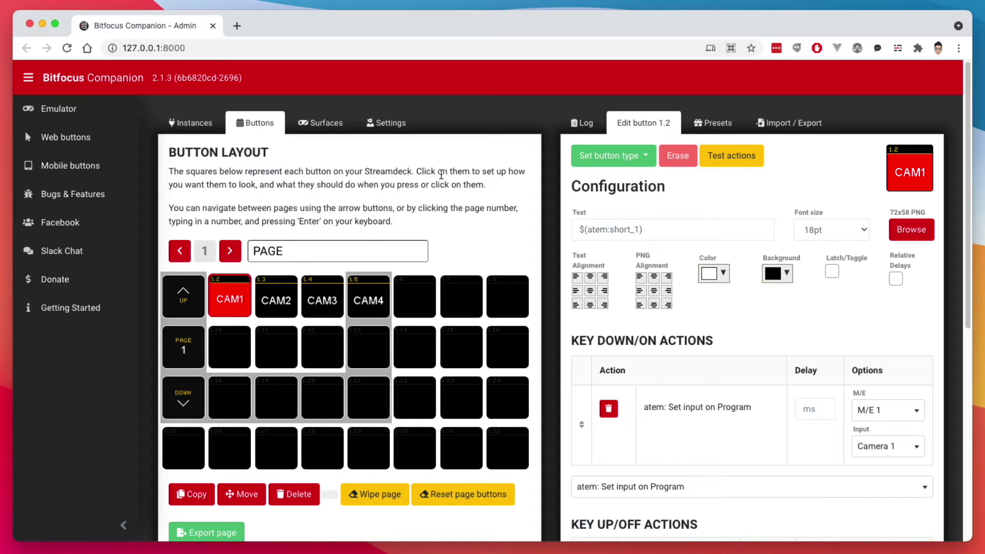
# - Inspect the CAM2, CAM3, CAM4 and CAM1 buttons' program actions and feedback
pyautogui.click(281, 290)
pyautogui.click(326, 302)
pyautogui.click(365, 304)
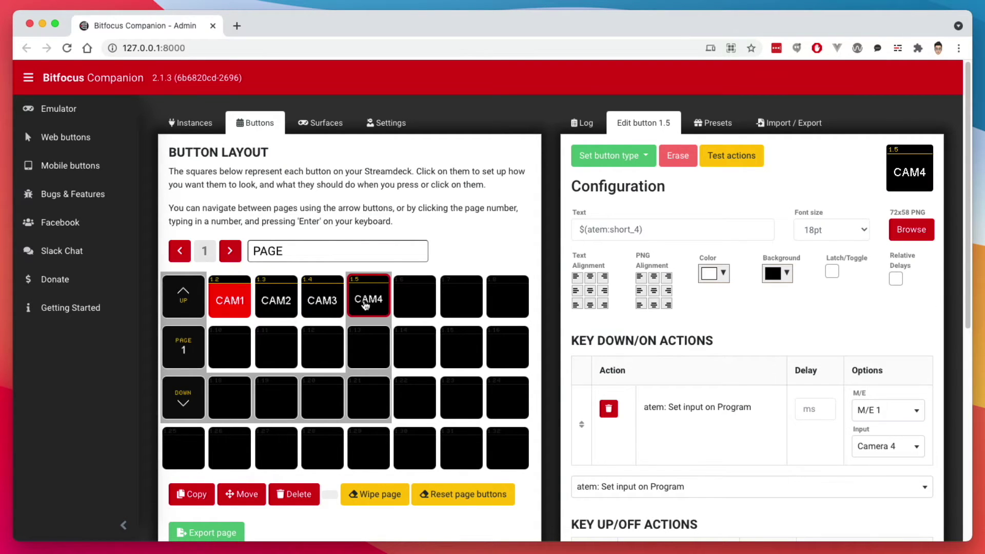
pyautogui.click(263, 299)
pyautogui.click(239, 299)
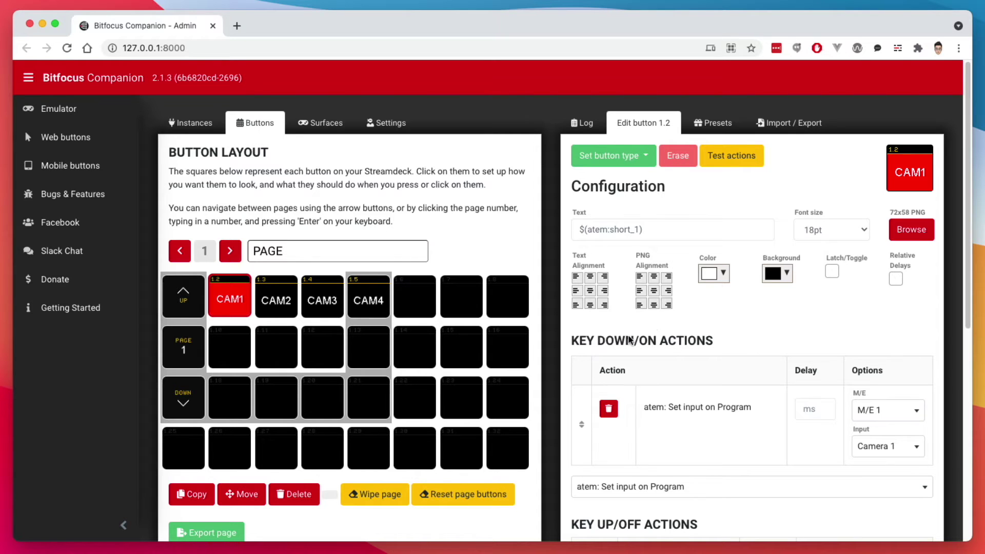
pyautogui.scroll(-5, 711, 323)
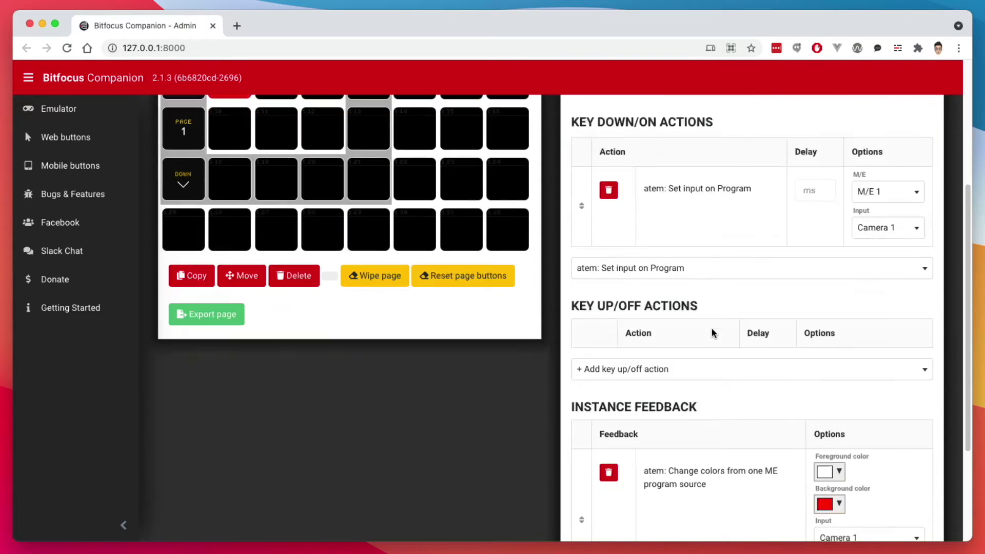
pyautogui.scroll(-2, 703, 395)
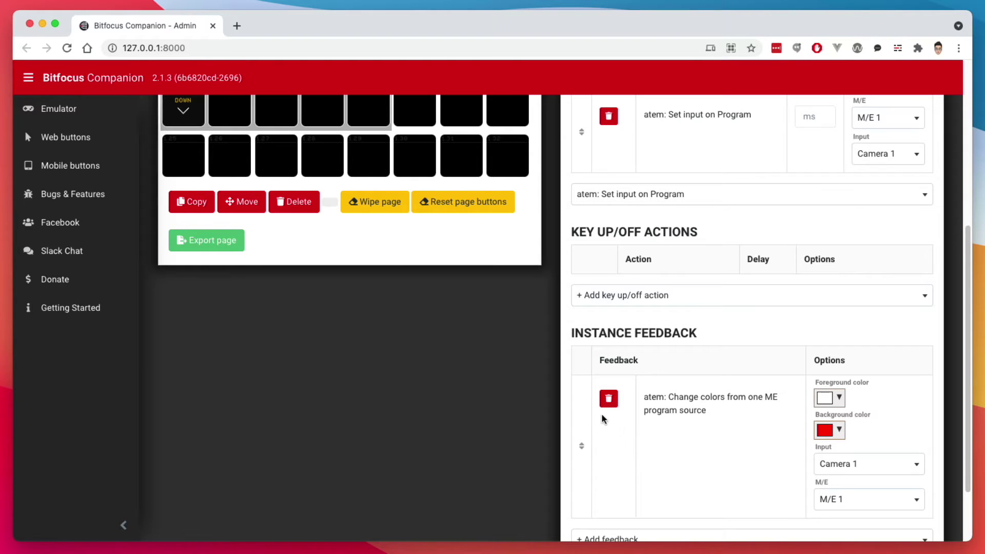
pyautogui.scroll(6, 606, 418)
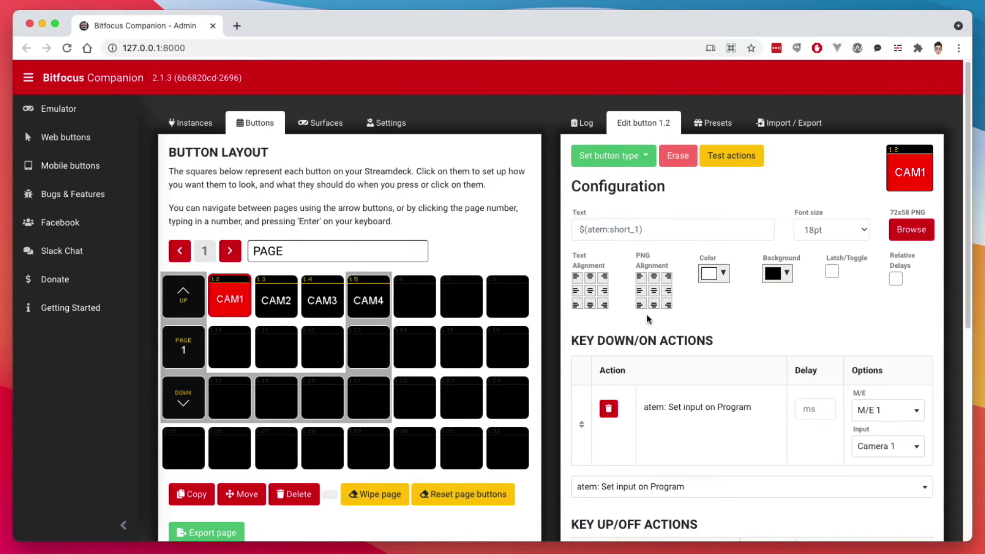
# - Recheck the CAM2–CAM4 and CAM1 settings, then close the button editor to show the log
pyautogui.click(273, 301)
pyautogui.click(319, 298)
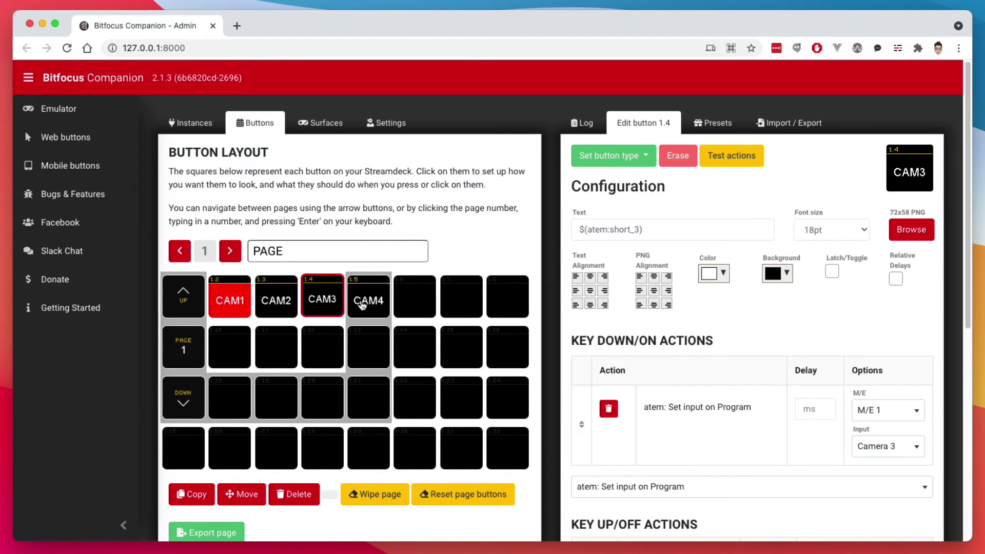
pyautogui.click(364, 300)
pyautogui.click(317, 300)
pyautogui.click(275, 299)
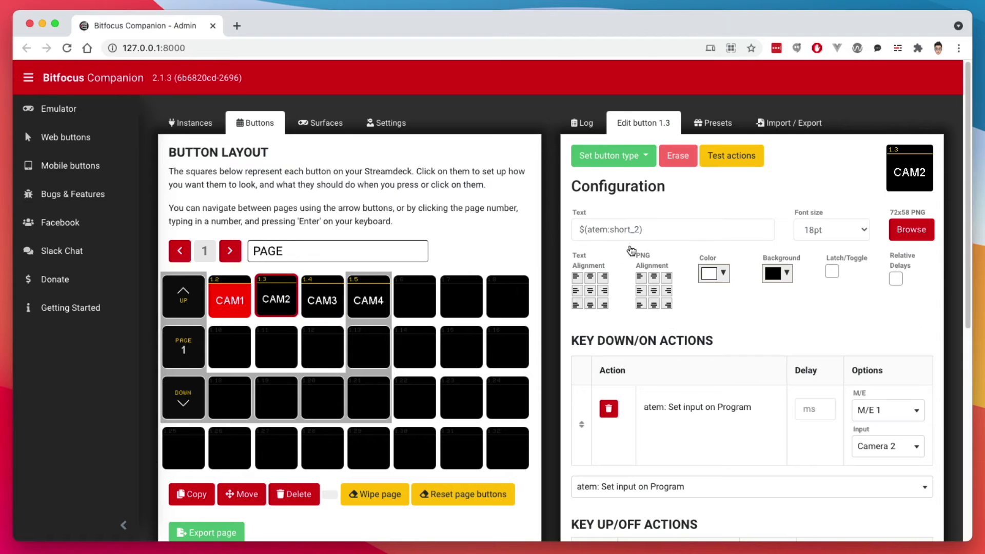
pyautogui.click(229, 297)
pyautogui.click(346, 200)
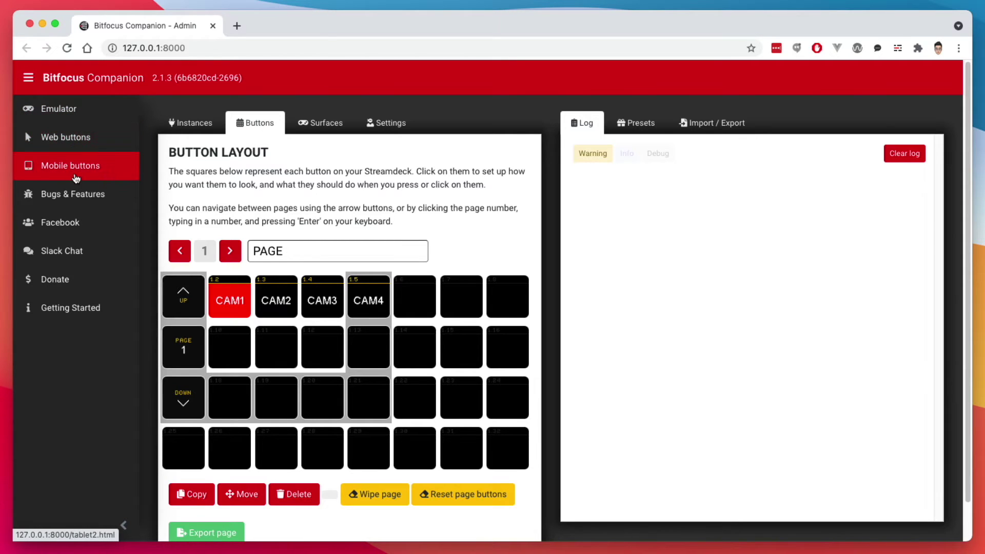
# - Test CAM1–CAM4 in the button emulator, ending on camera 1, then open the web buttons surface
pyautogui.click(60, 108)
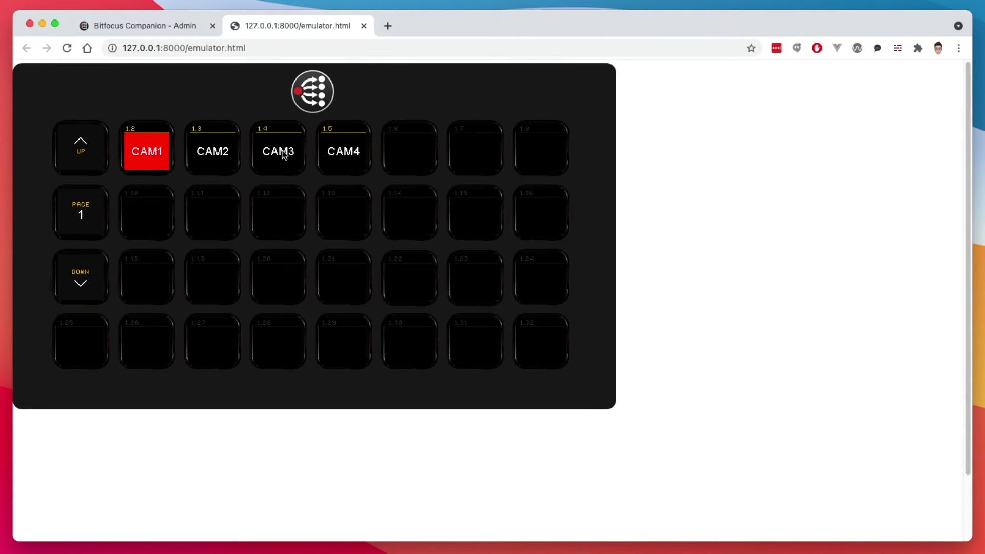
pyautogui.click(203, 154)
pyautogui.click(263, 150)
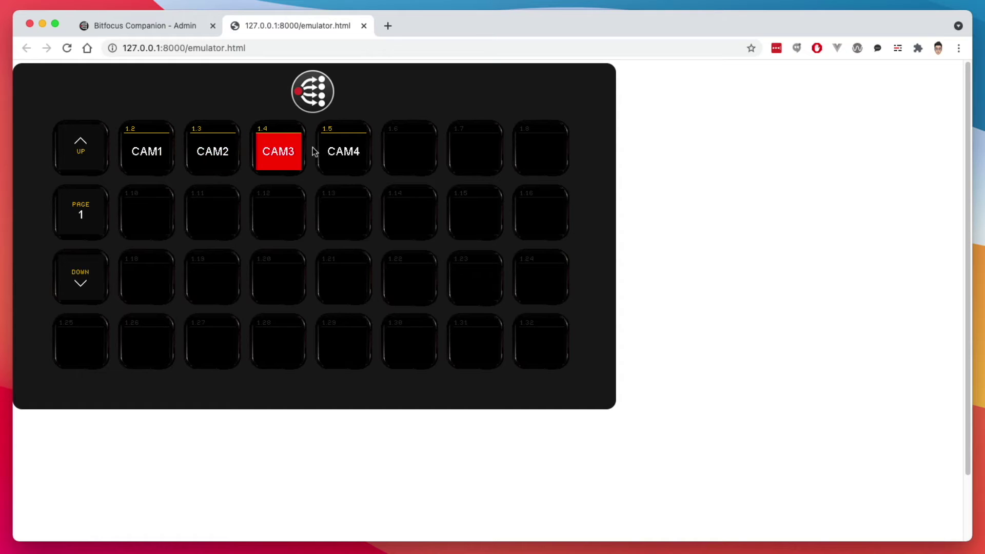
pyautogui.click(326, 151)
pyautogui.click(227, 158)
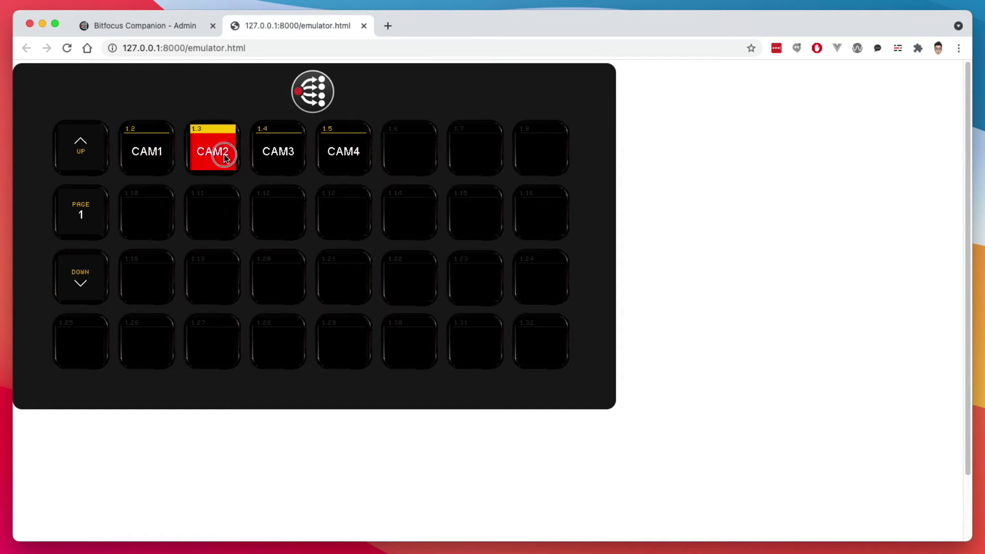
pyautogui.click(300, 159)
pyautogui.click(341, 161)
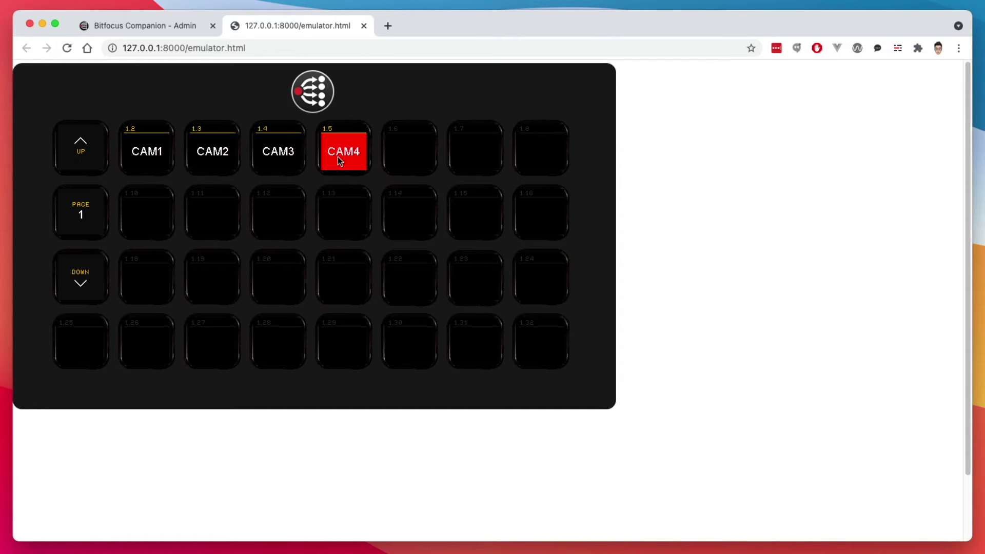
pyautogui.click(234, 160)
pyautogui.click(146, 152)
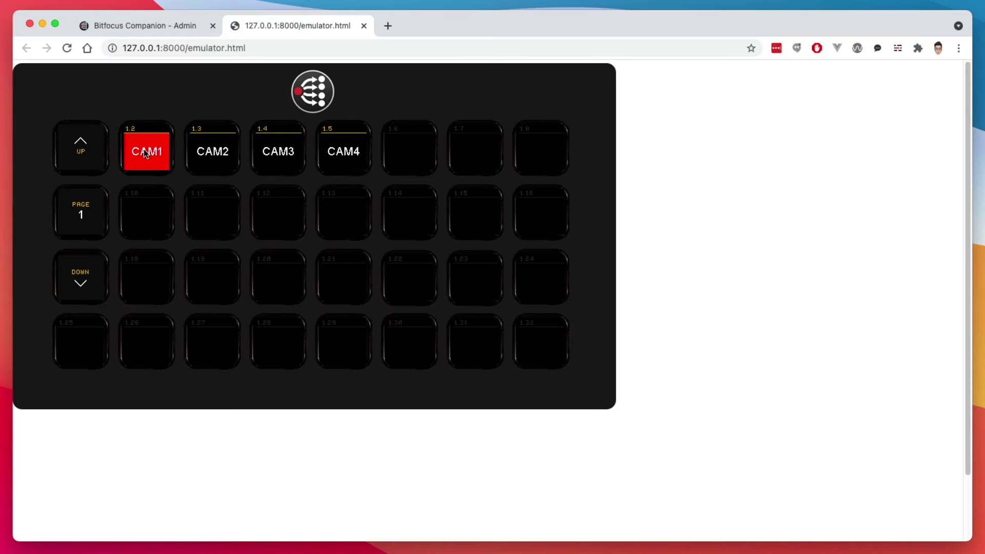
pyautogui.click(364, 26)
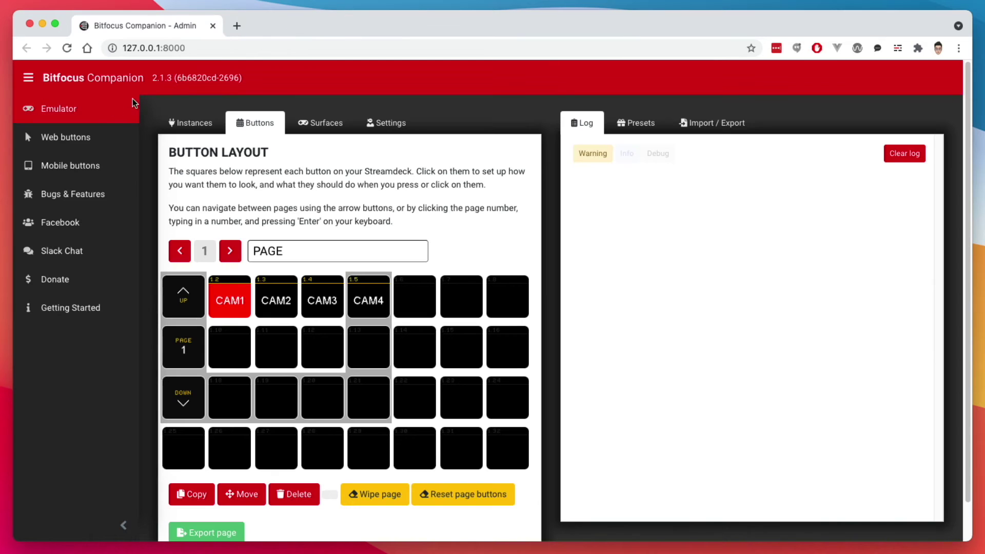
pyautogui.click(92, 133)
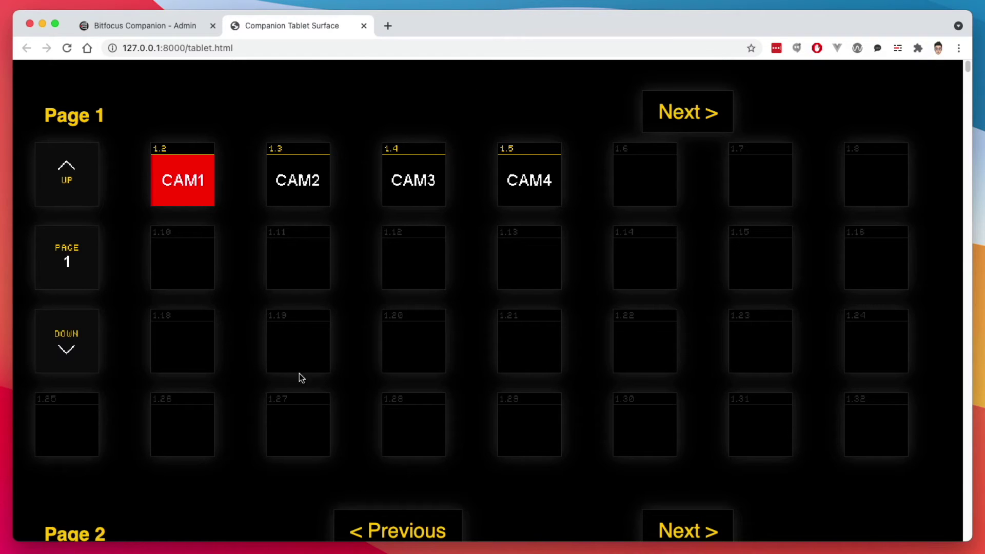
# - Close the web buttons tab, preview the mobile buttons surface, then close it too
pyautogui.press('super+w')
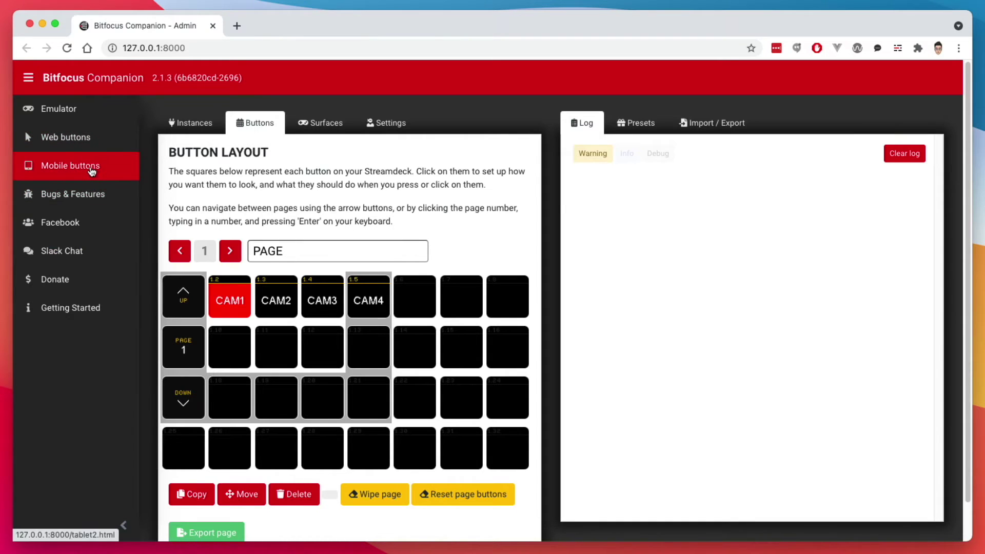
pyautogui.click(91, 168)
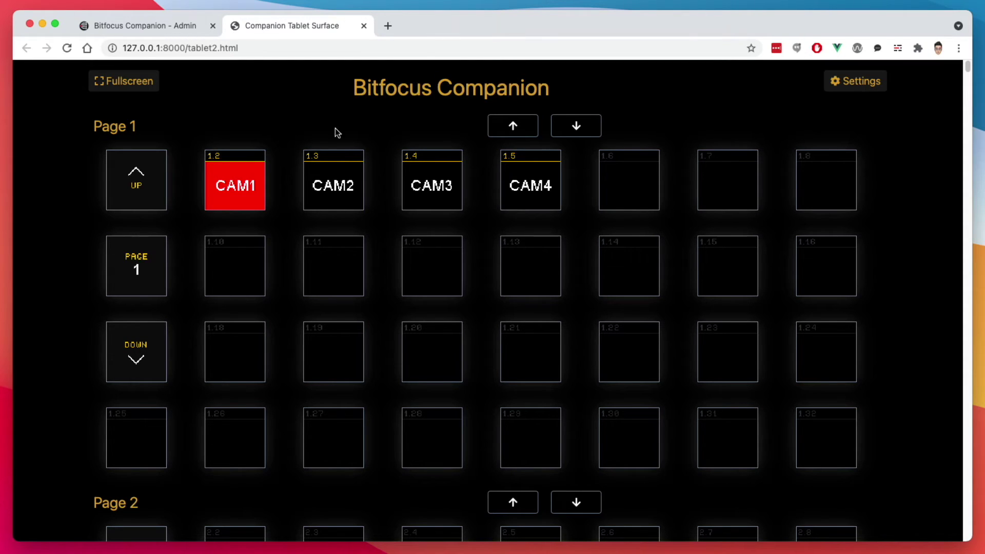
pyautogui.press('super+w')
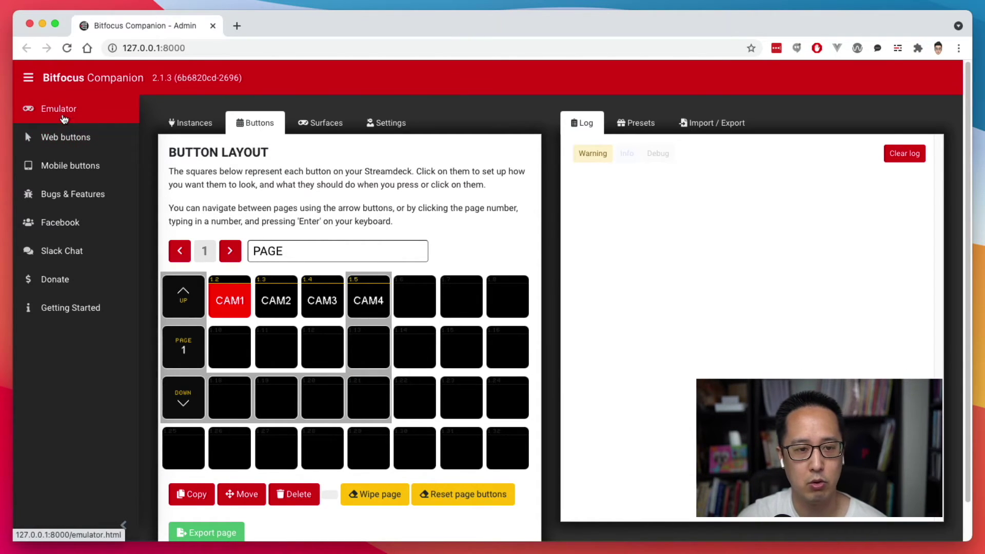
pyautogui.click(58, 135)
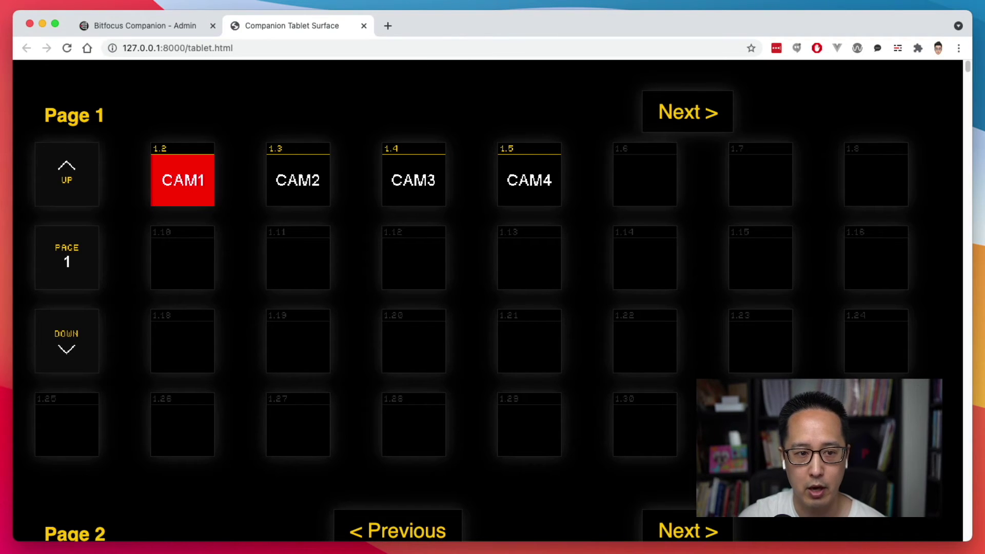
pyautogui.click(691, 371)
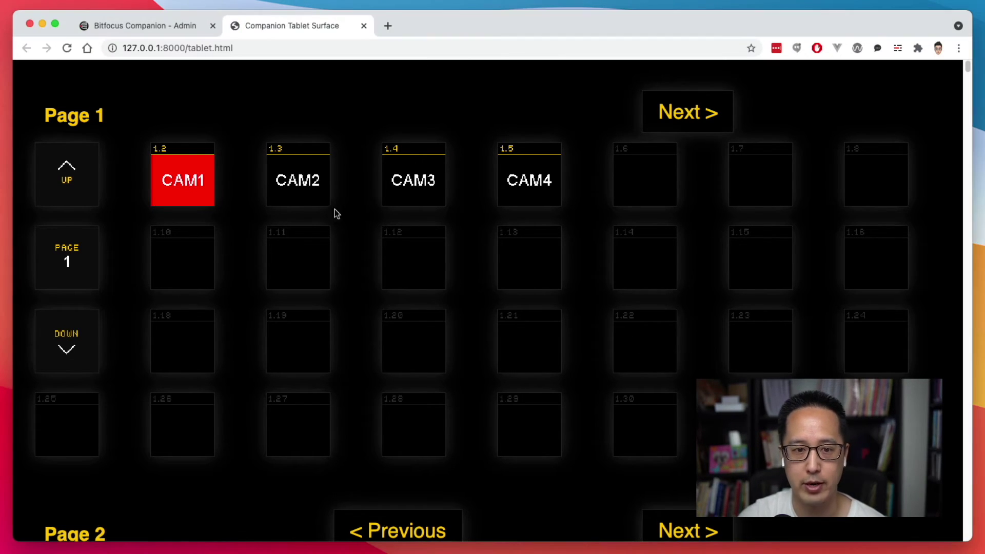
pyautogui.click(297, 187)
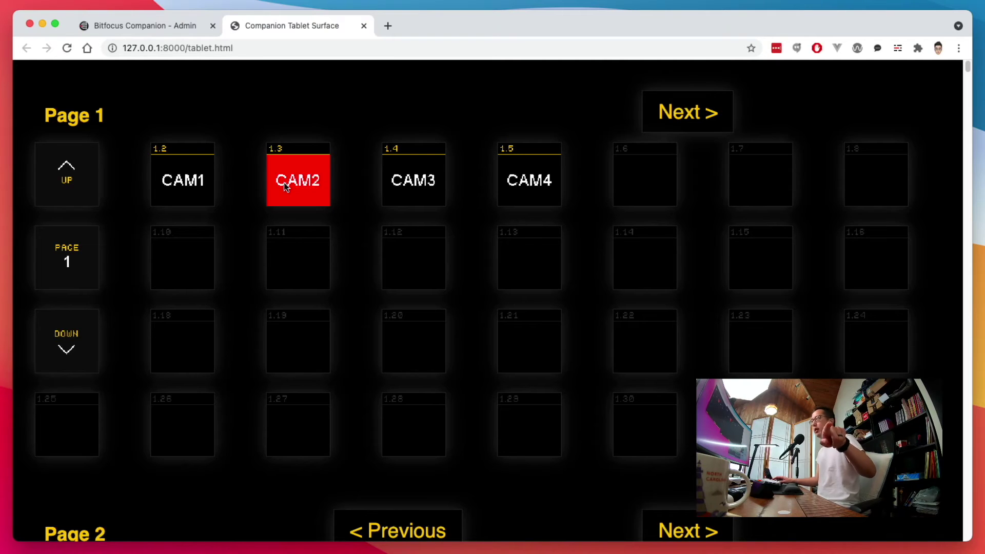
pyautogui.click(416, 183)
pyautogui.click(514, 186)
pyautogui.click(319, 184)
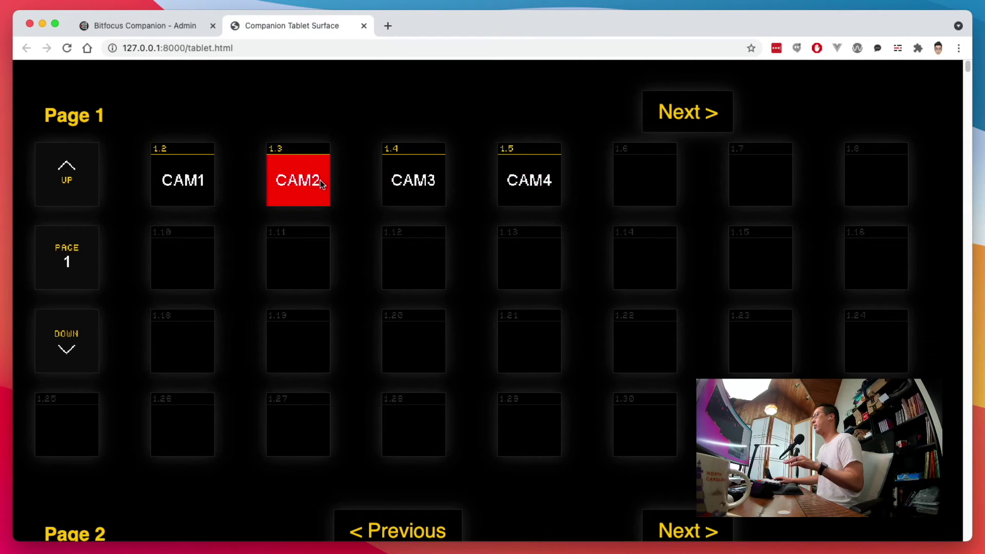
pyautogui.click(198, 187)
pyautogui.click(291, 183)
pyautogui.click(189, 173)
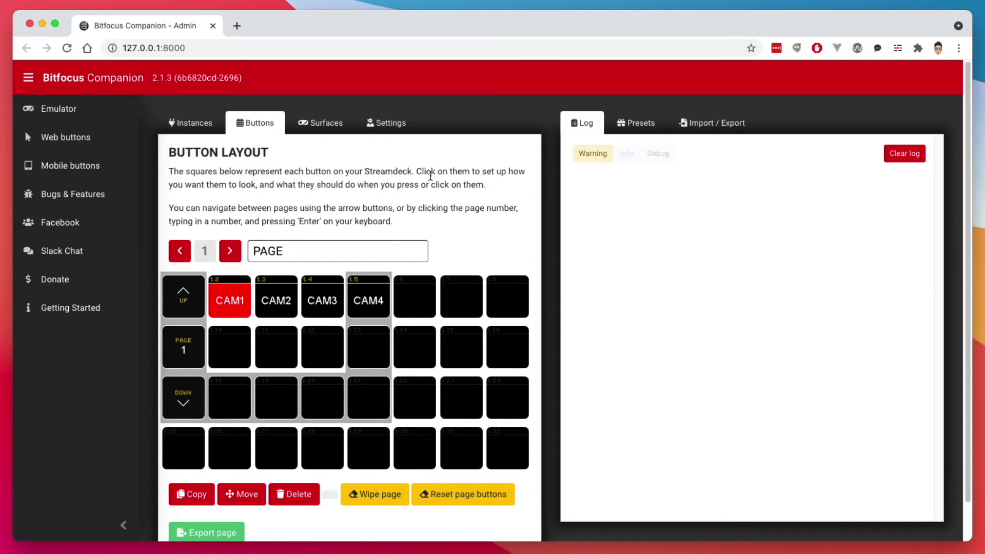
# - Make the empty button 1.10 a regular button
pyautogui.click(230, 350)
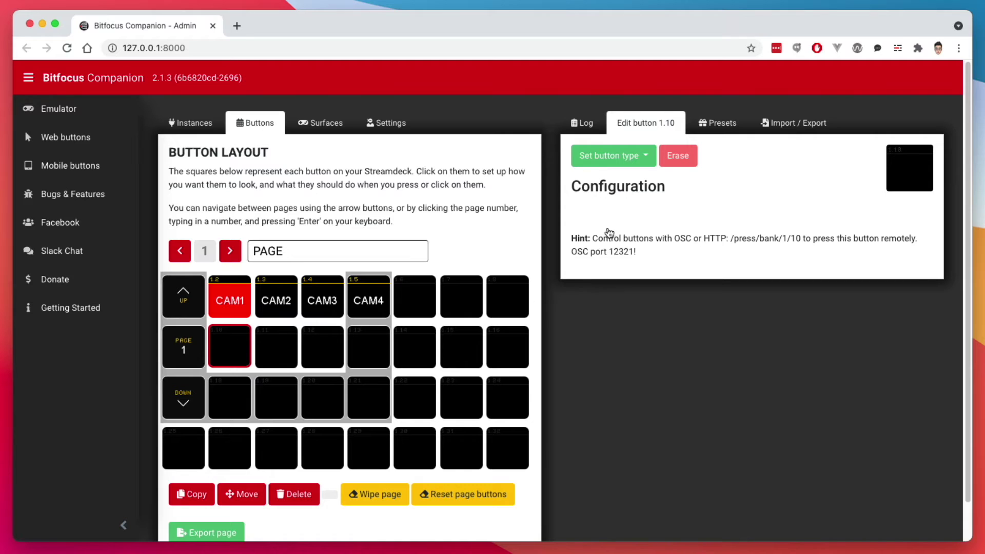
pyautogui.click(604, 157)
pyautogui.click(589, 185)
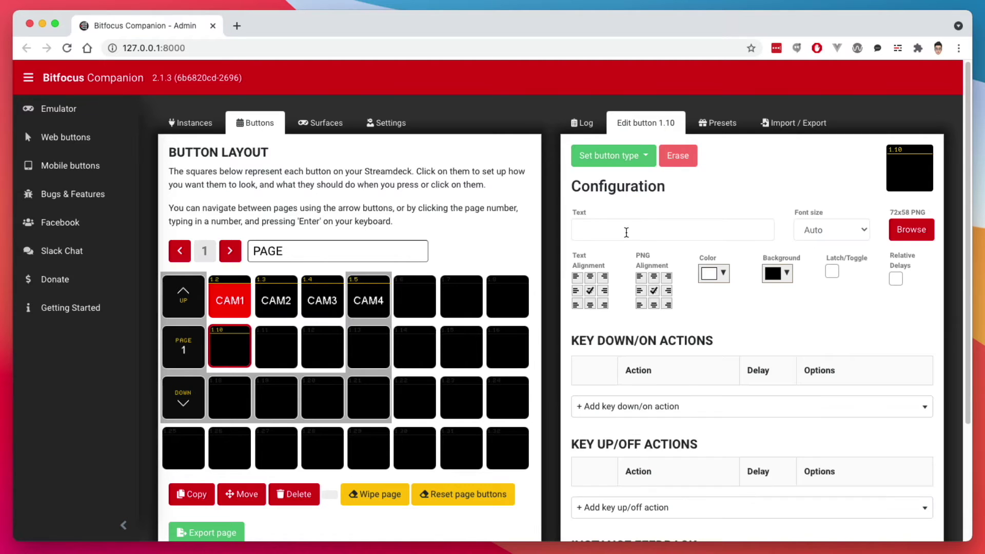
# - Add the 'obs: Change scene' press action to 1.10, leaving its scene unchosen
pyautogui.click(651, 417)
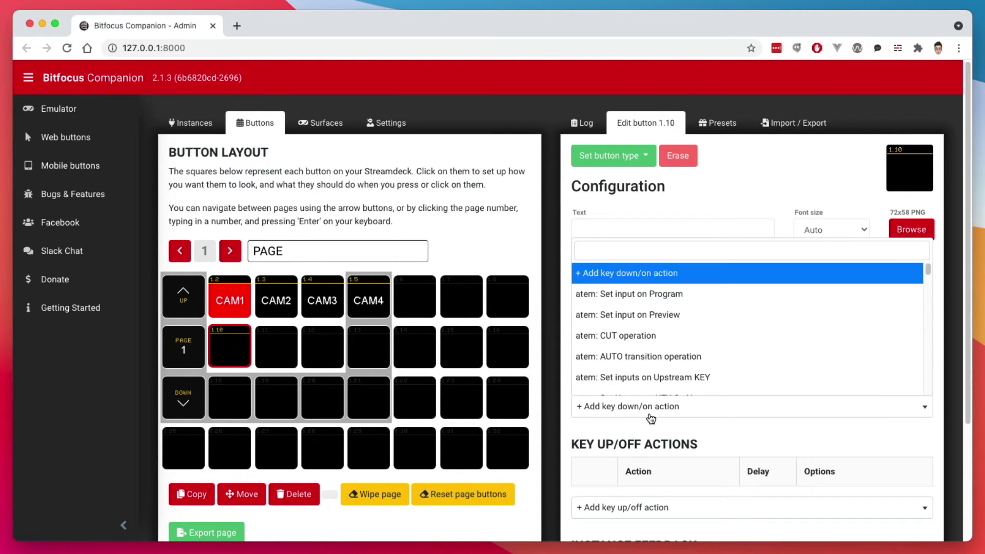
pyautogui.write('obs')
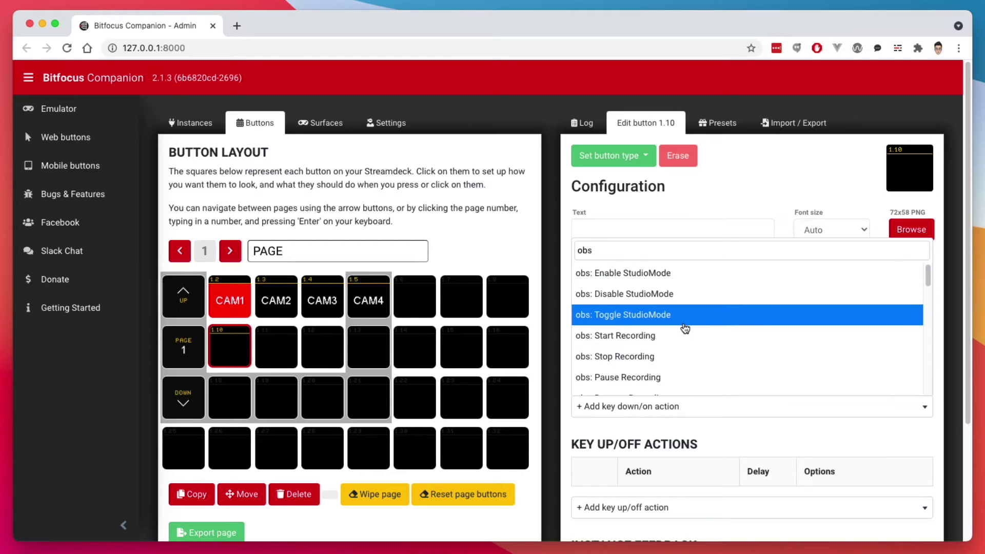
pyautogui.scroll(-3, 685, 333)
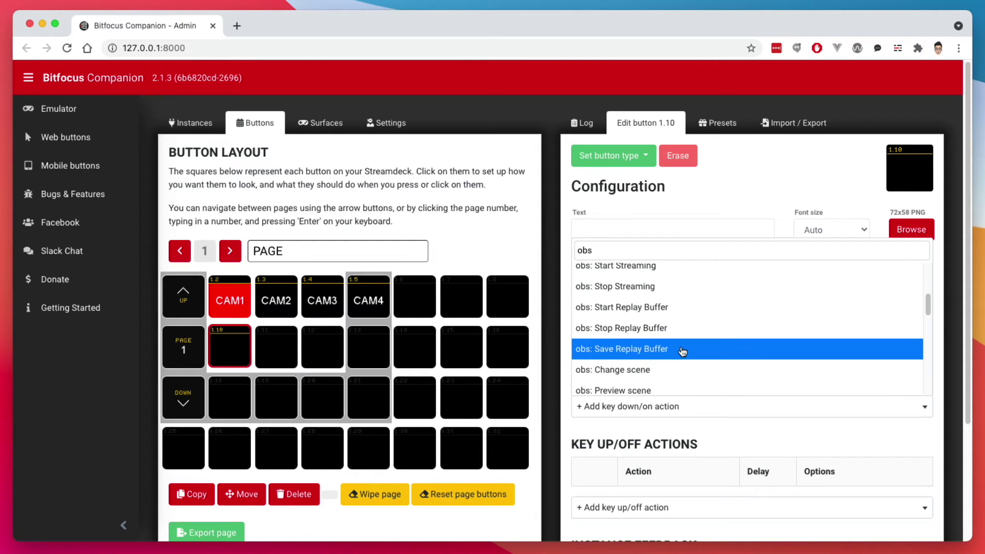
pyautogui.press('BackSpace')
pyautogui.press('BackSpace')
pyautogui.press('BackSpace')
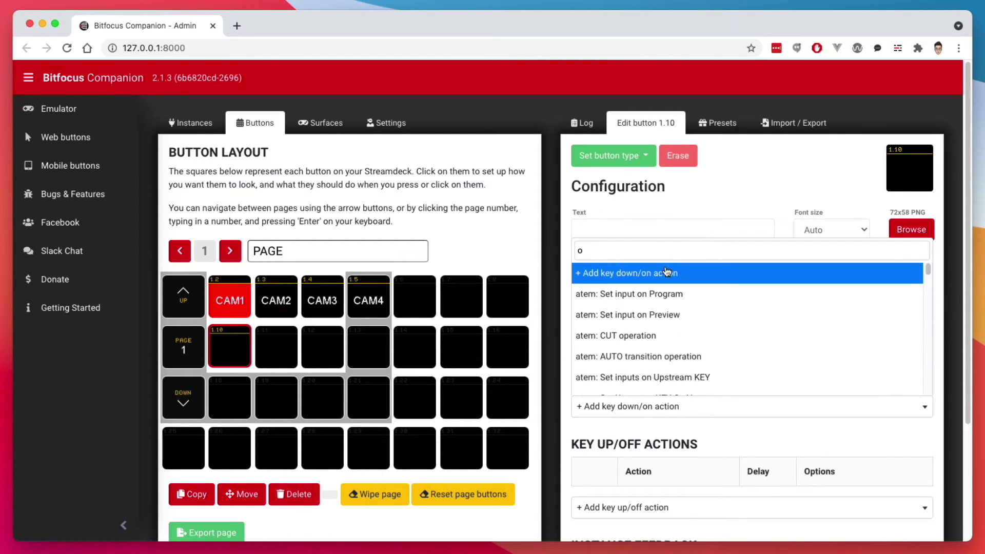
pyautogui.write('sceb')
pyautogui.press('BackSpace')
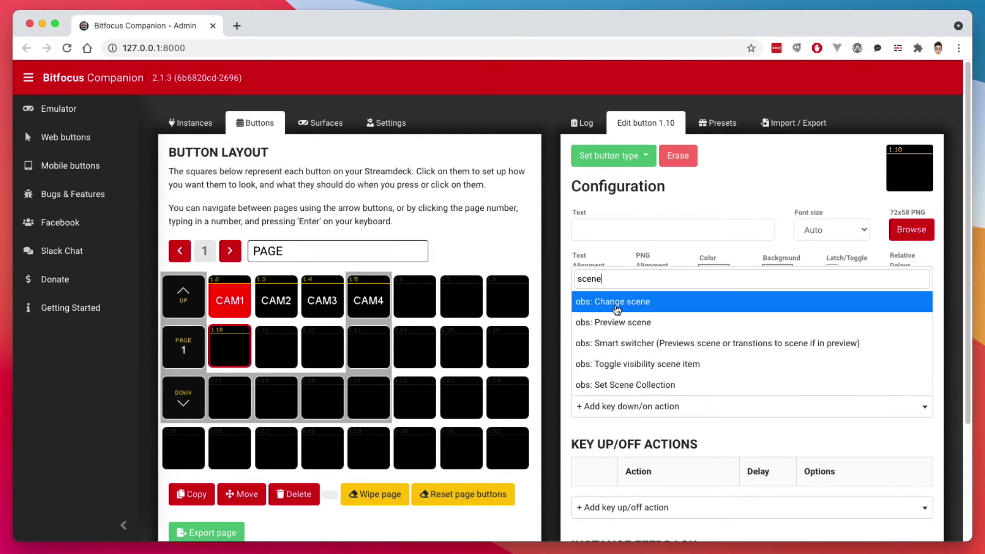
pyautogui.click(617, 307)
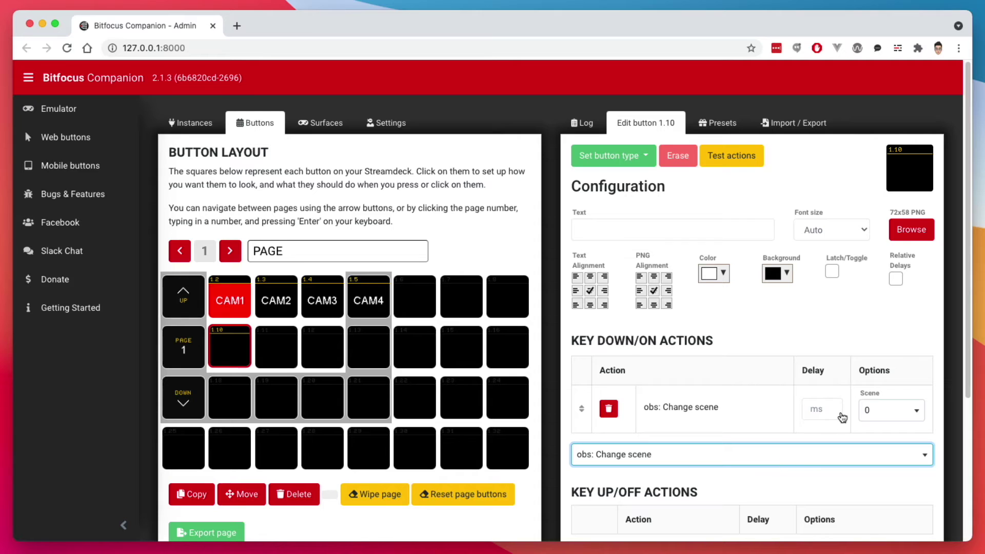
pyautogui.click(886, 411)
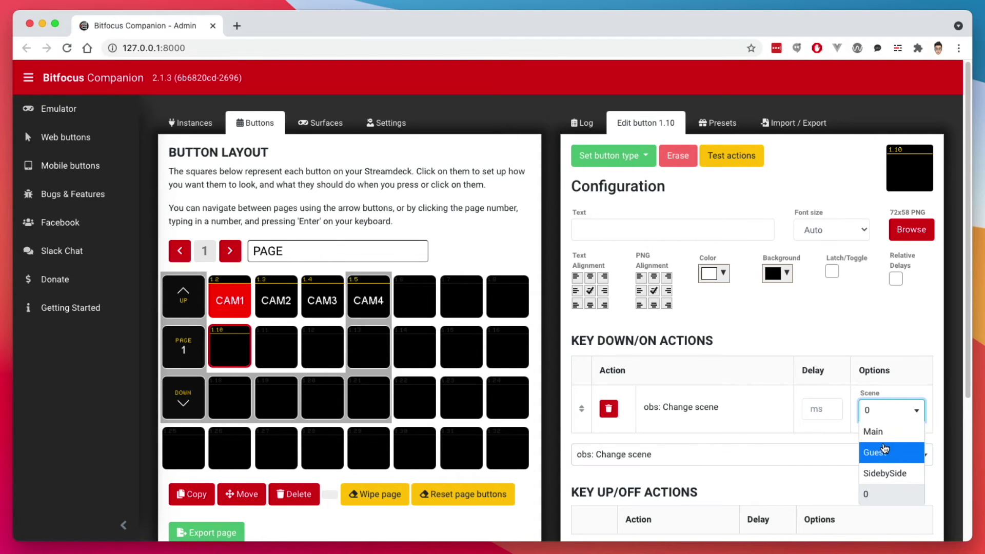
pyautogui.click(825, 320)
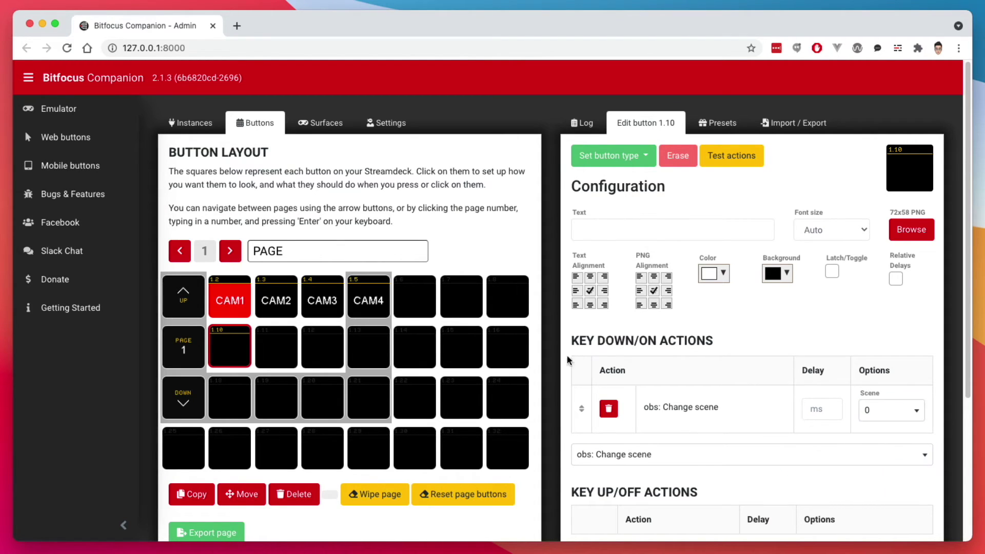
# - Delete button 1.10's configuration
pyautogui.click(298, 495)
pyautogui.click(222, 345)
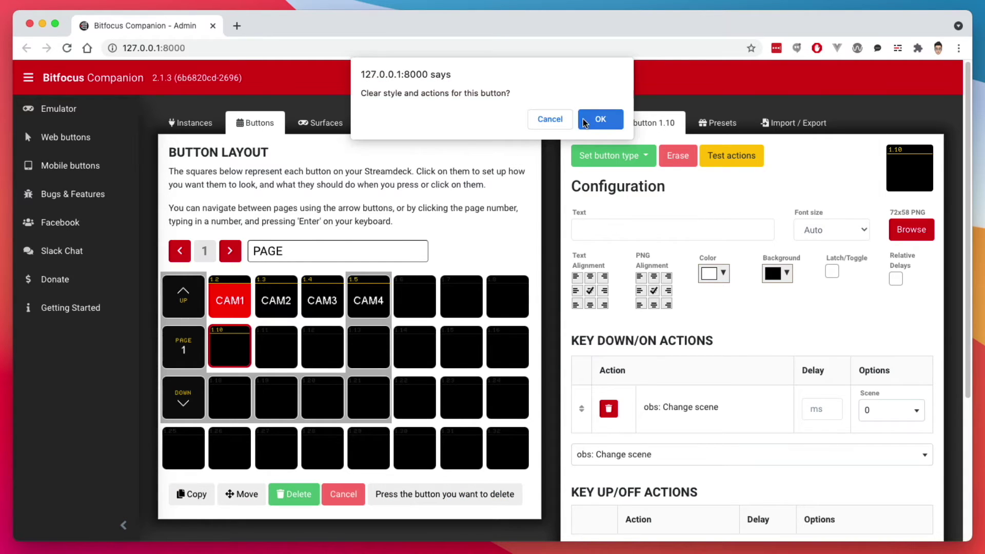
pyautogui.click(599, 119)
# - Place the OBS Studio scene-to-program presets Main, Guest and SidebySide on buttons 1.10–1.12
pyautogui.click(717, 122)
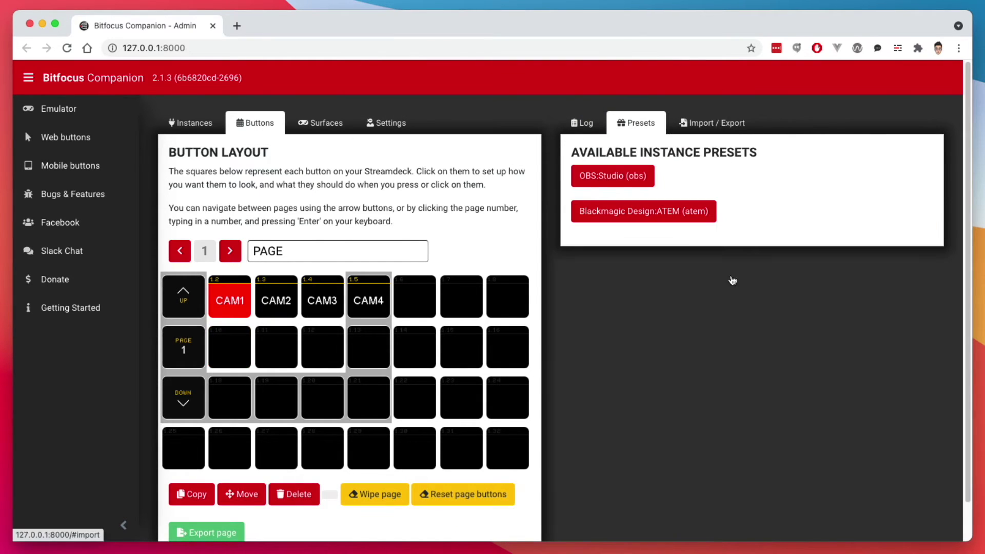
pyautogui.click(599, 180)
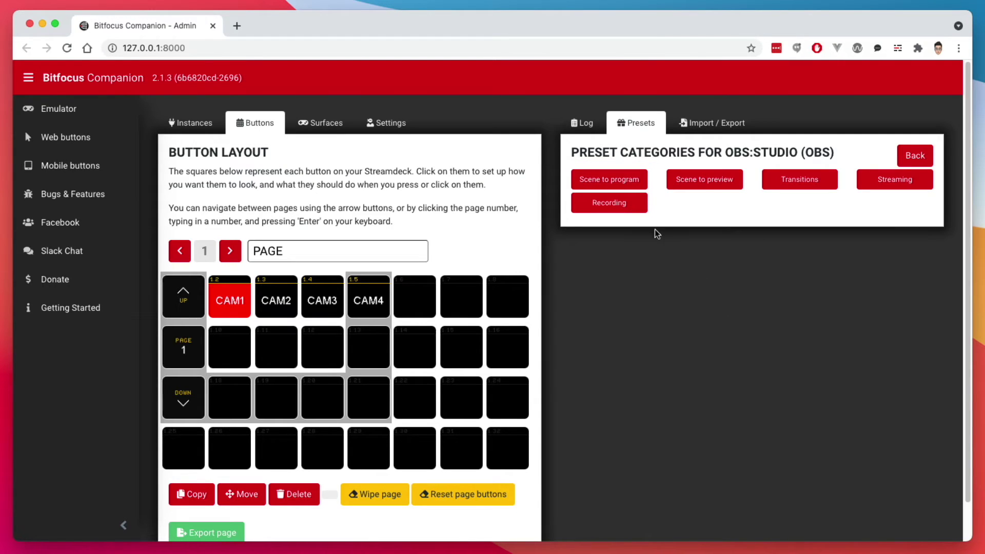
pyautogui.click(599, 181)
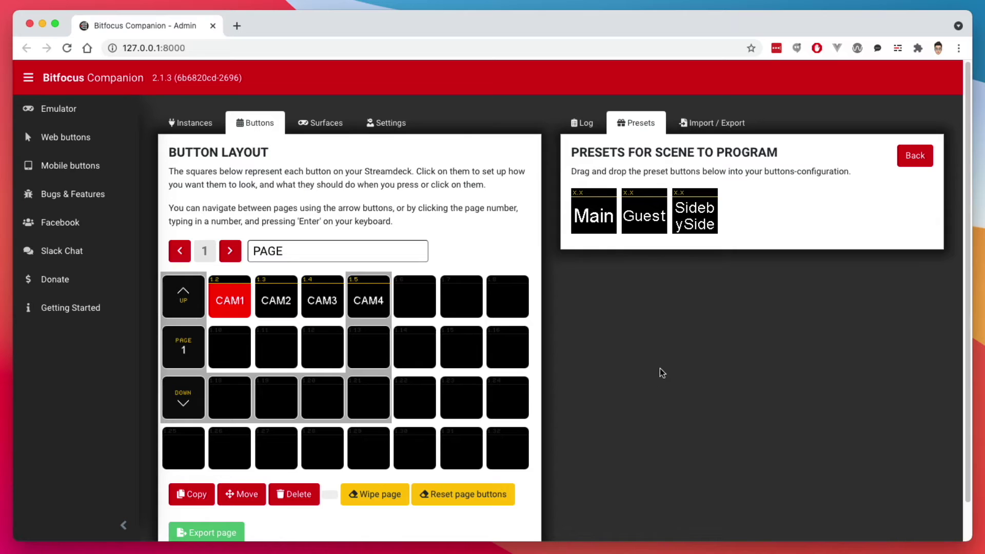
pyautogui.moveTo(603, 224); pyautogui.dragTo(233, 357)
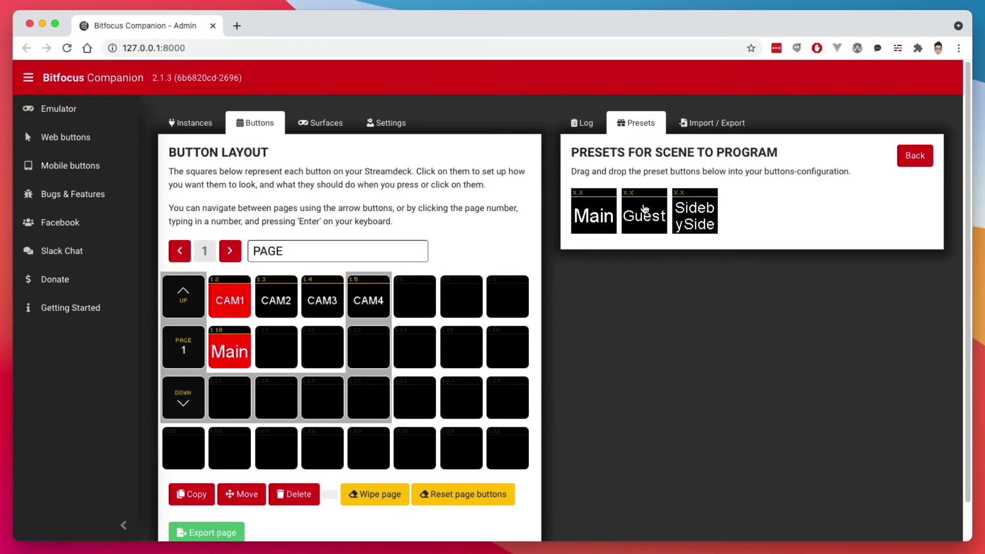
pyautogui.moveTo(644, 212); pyautogui.dragTo(286, 345)
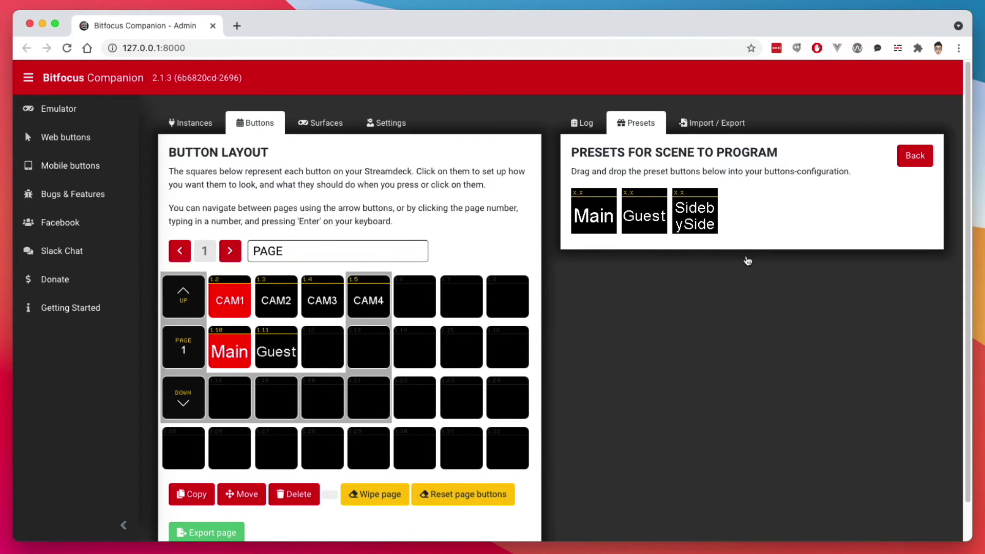
pyautogui.moveTo(704, 213); pyautogui.dragTo(328, 354)
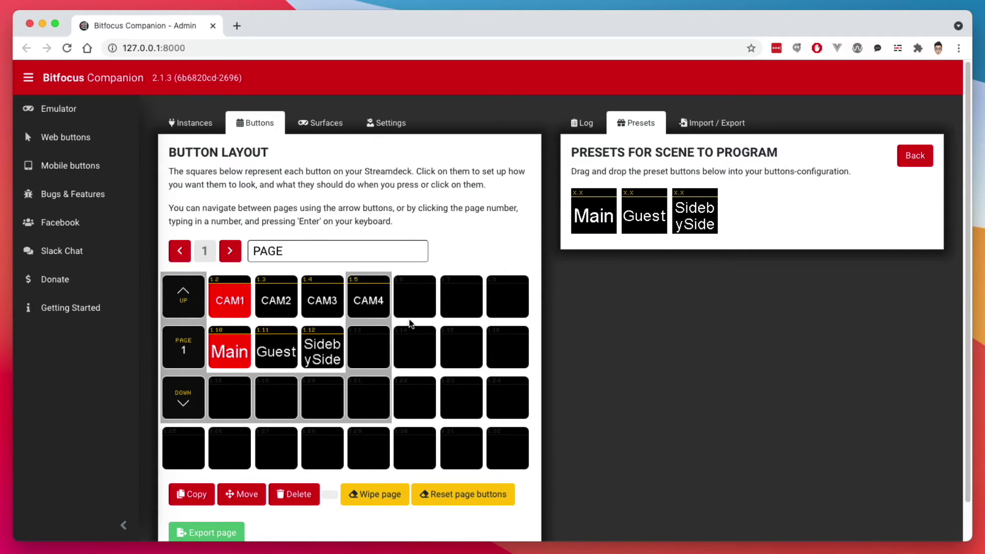
# - Change button 1.12's label text from 'SidebySide' to 'Side by Side'
pyautogui.click(326, 357)
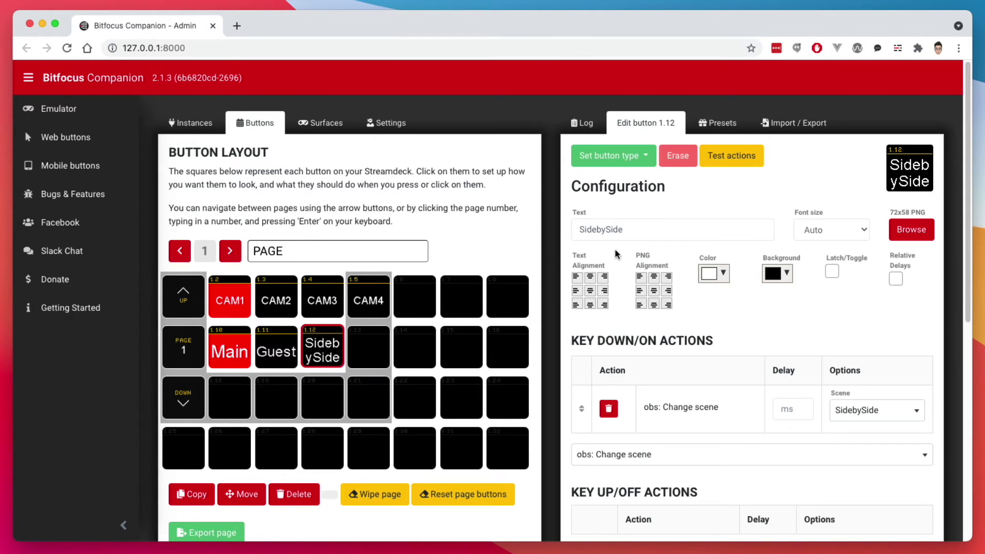
pyautogui.click(590, 229)
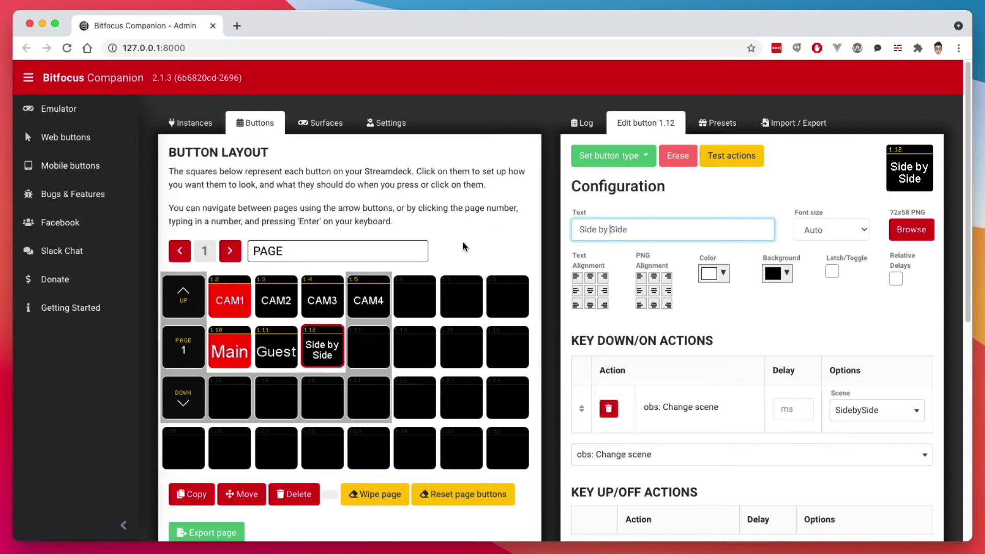
pyautogui.click(672, 228)
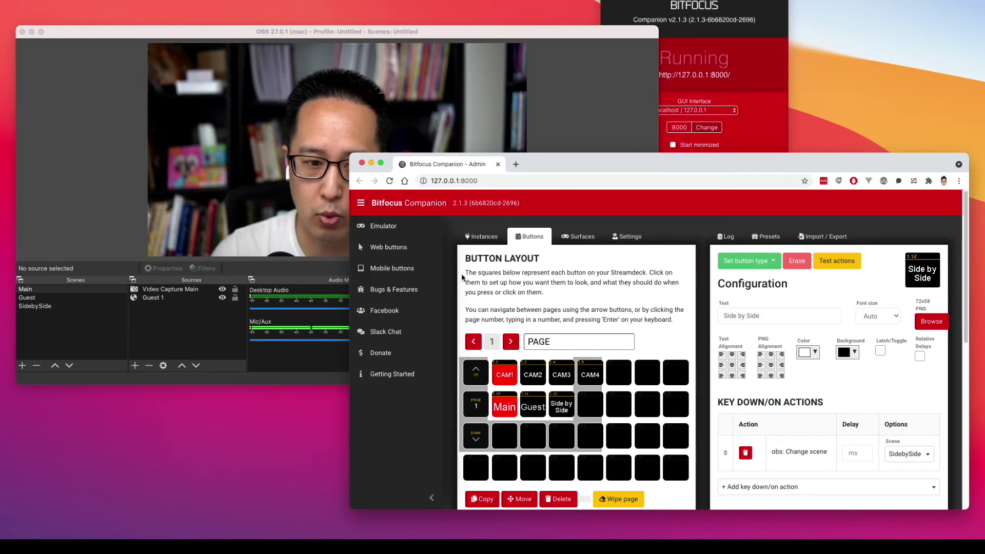
pyautogui.click(385, 250)
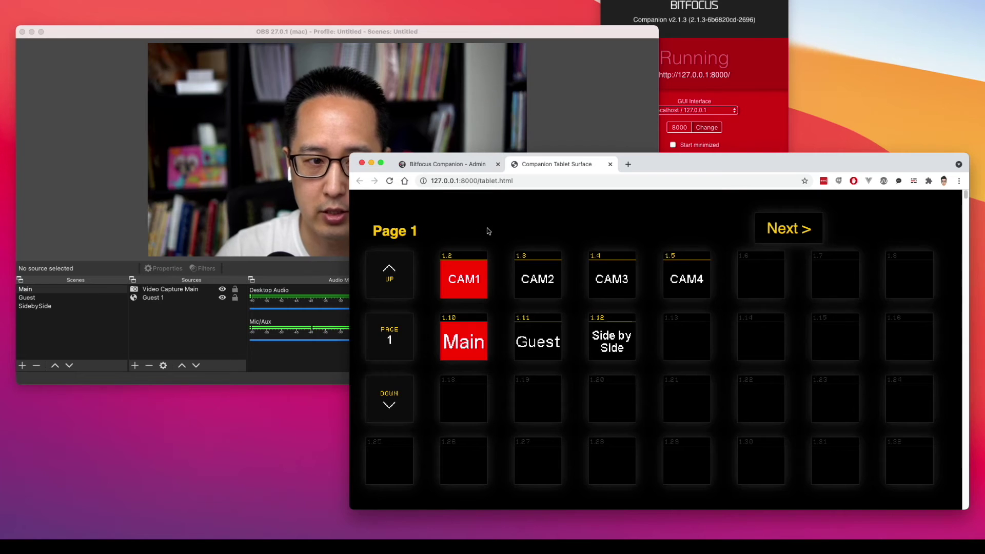
pyautogui.click(538, 342)
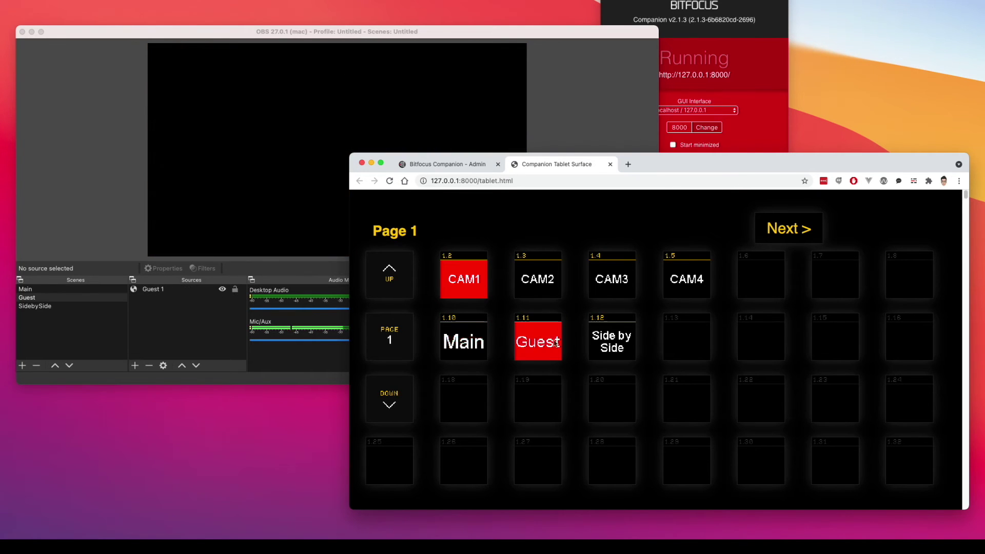
pyautogui.click(622, 346)
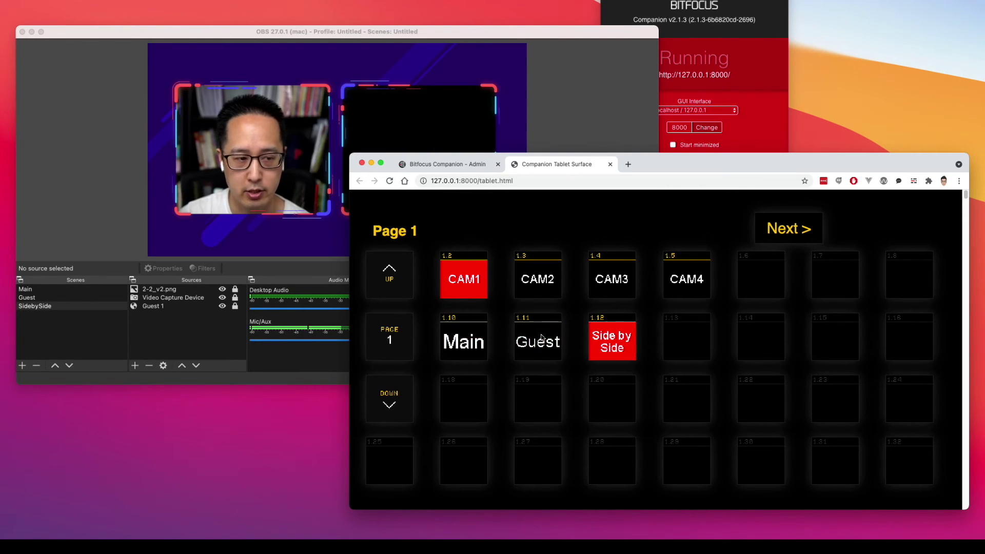
pyautogui.click(542, 347)
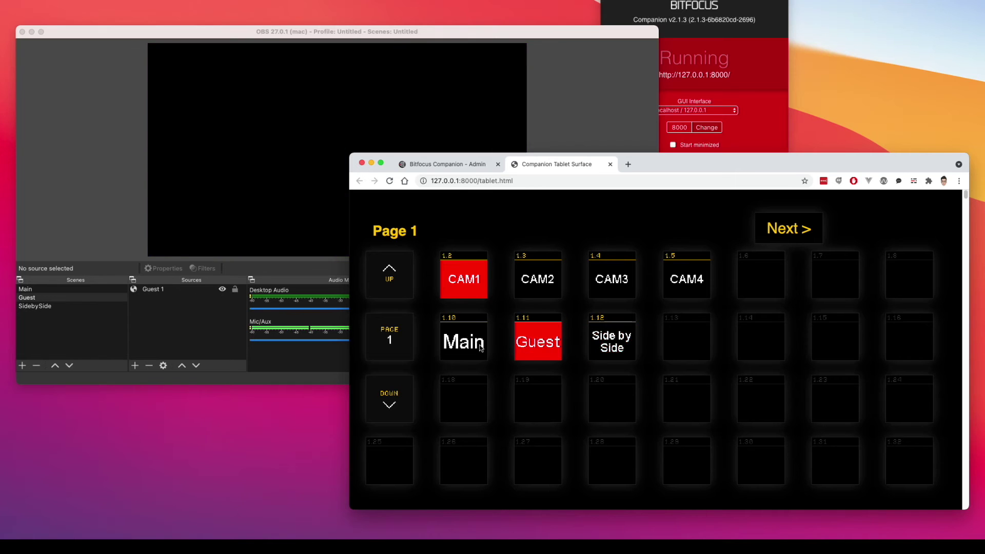
pyautogui.click(463, 347)
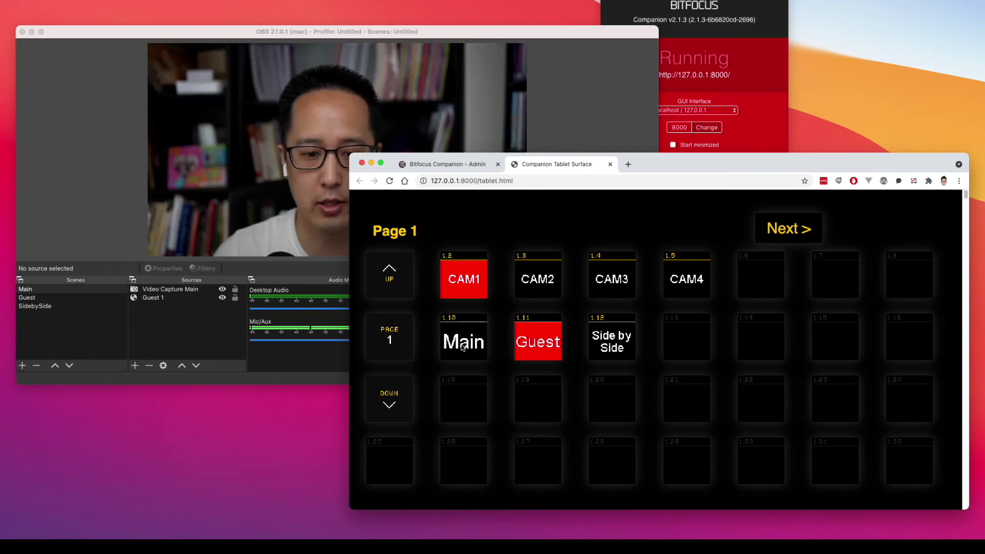
pyautogui.click(536, 289)
pyautogui.click(463, 278)
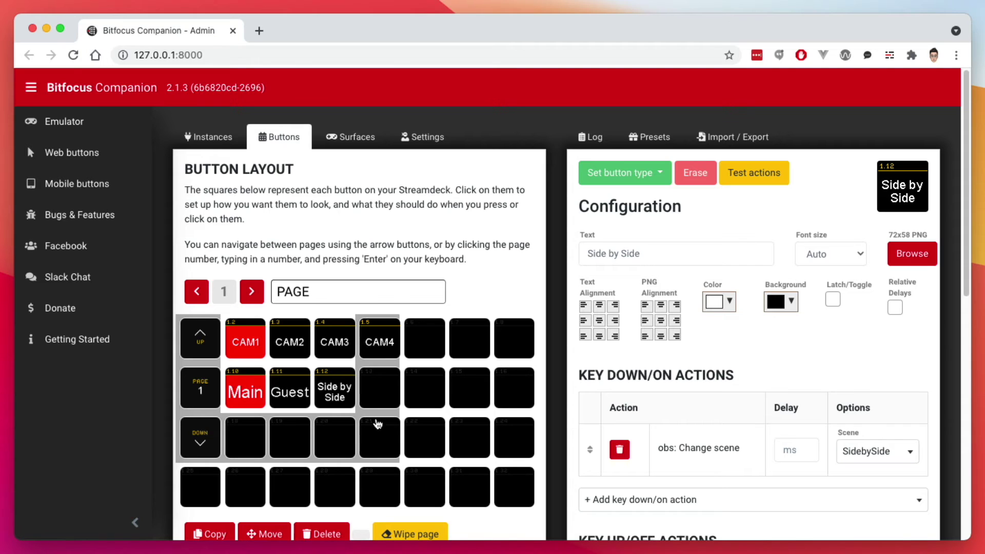
# - Make 1.18 a regular button whose press puts ATEM Camera 1 on program
pyautogui.click(248, 441)
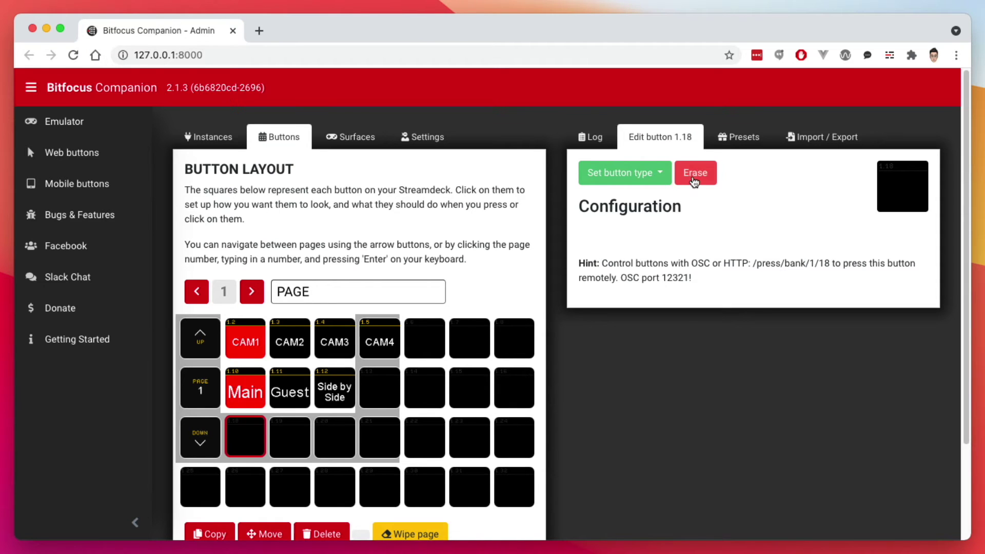
pyautogui.click(626, 175)
pyautogui.click(620, 199)
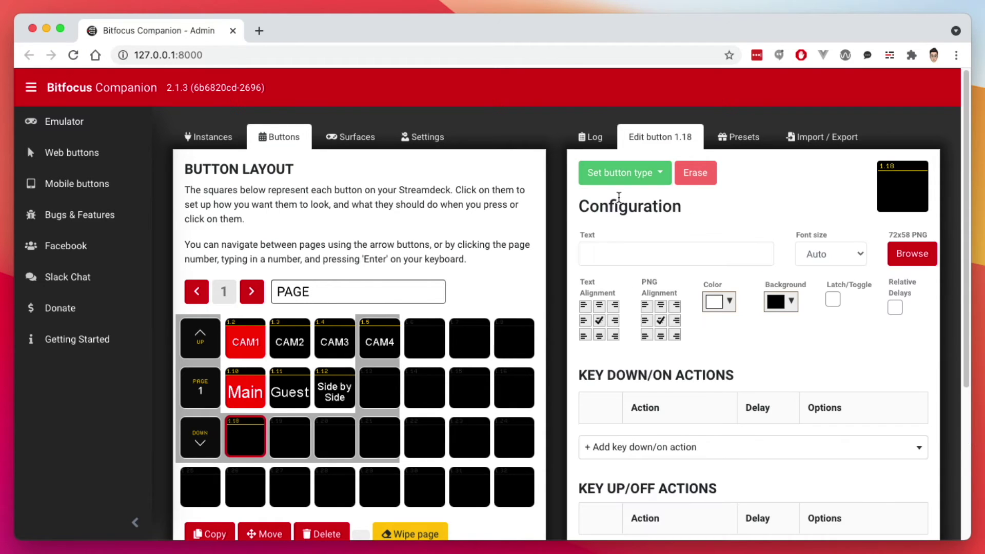
pyautogui.scroll(-1, 636, 431)
pyautogui.click(630, 414)
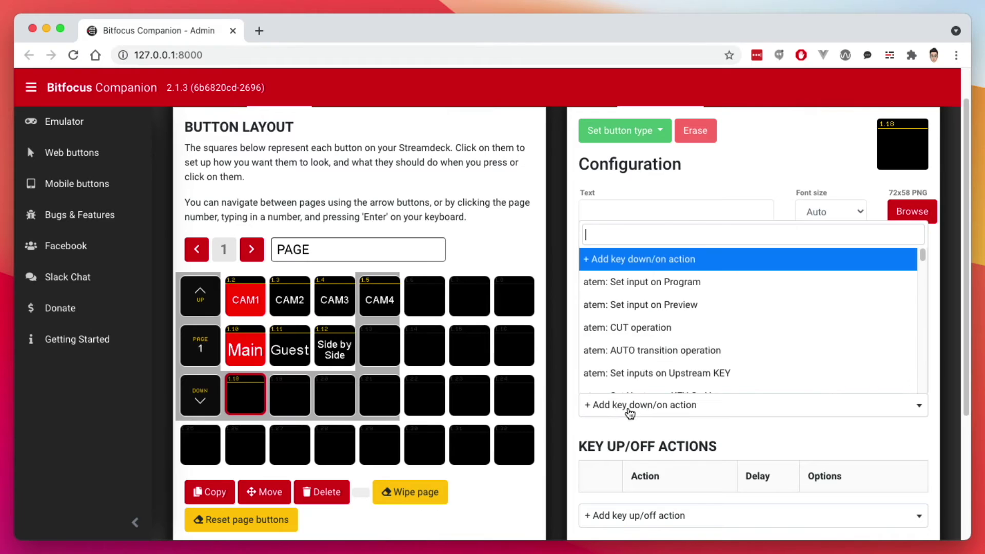
pyautogui.click(666, 294)
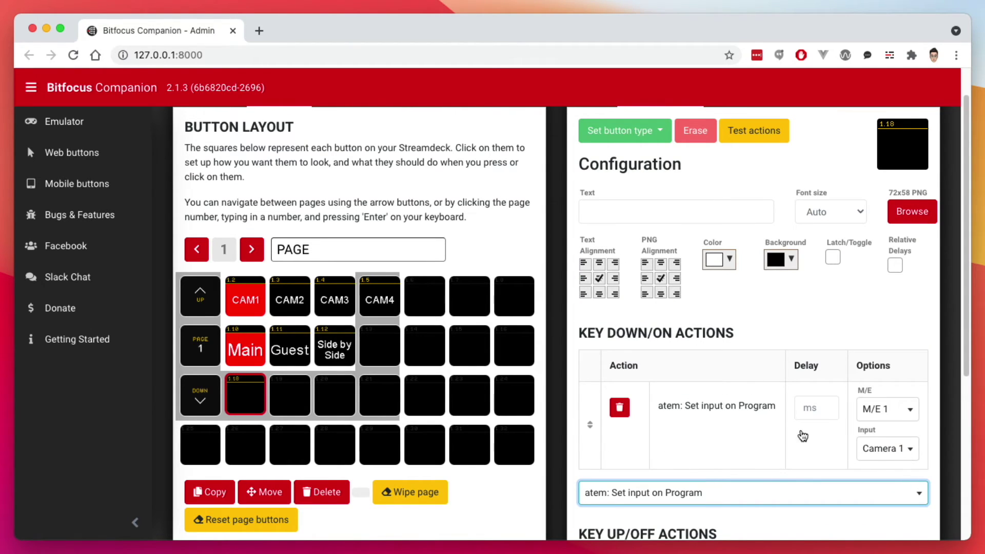
# - Add an OBS Change scene action set to the Main scene
pyautogui.scroll(-4, 667, 390)
pyautogui.click(659, 412)
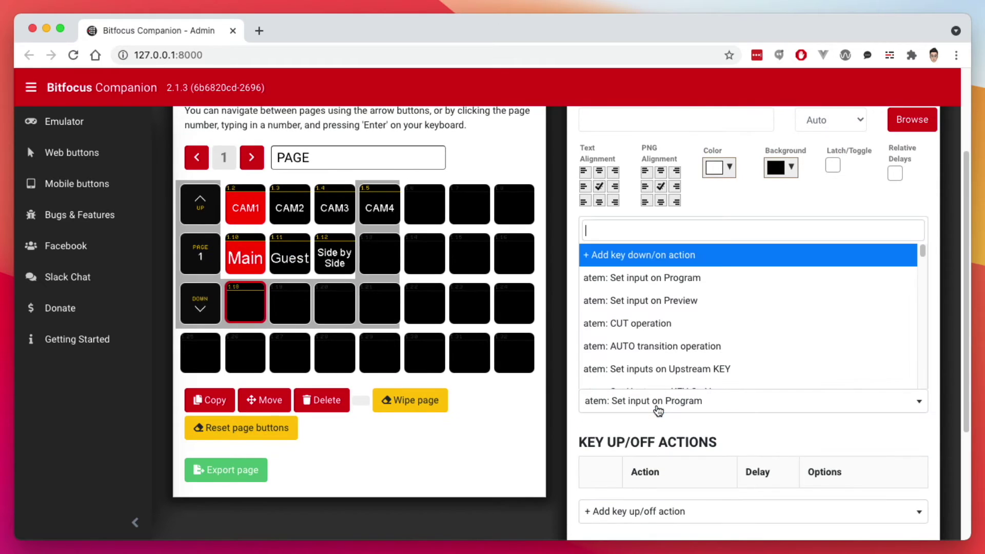
pyautogui.write('scene')
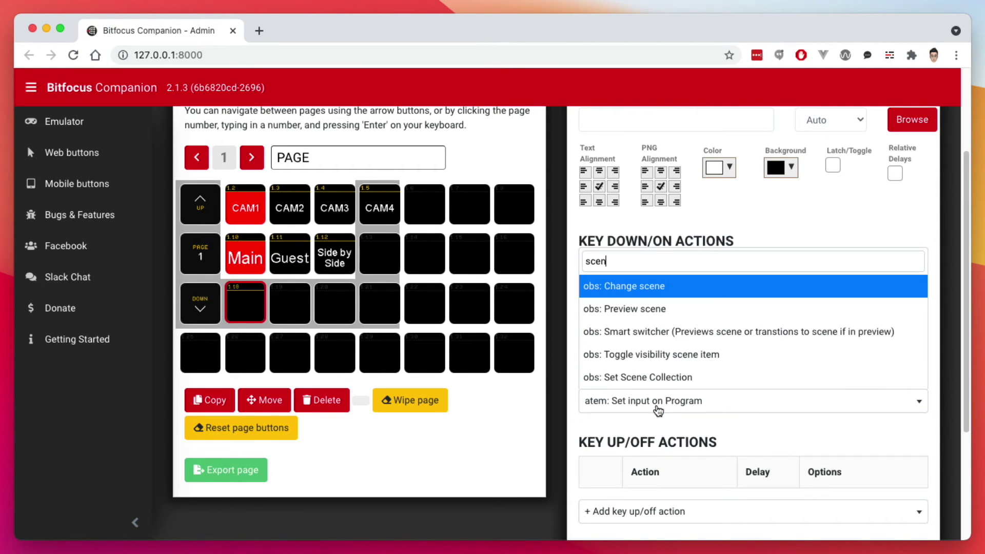
pyautogui.click(632, 287)
pyautogui.scroll(-2, 821, 390)
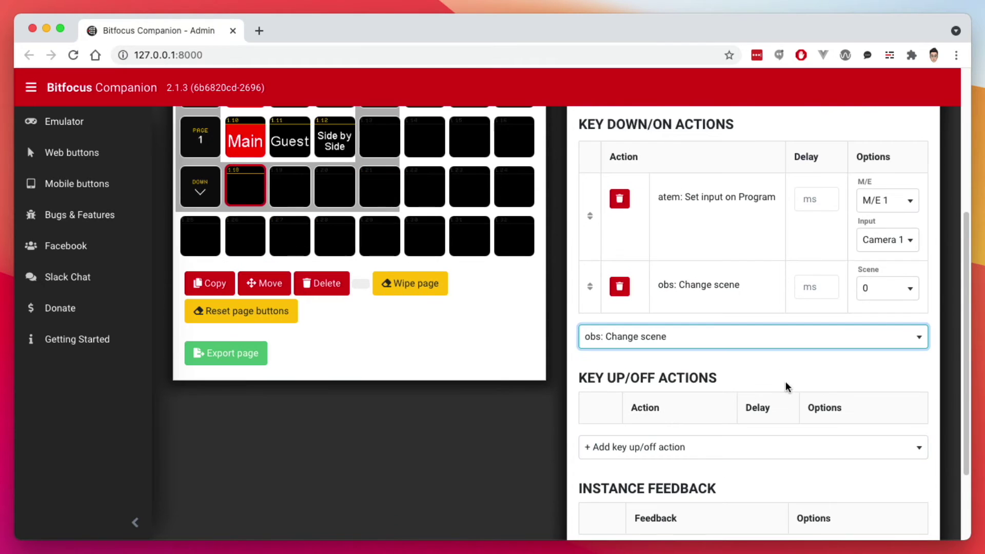
pyautogui.click(889, 290)
pyautogui.click(882, 311)
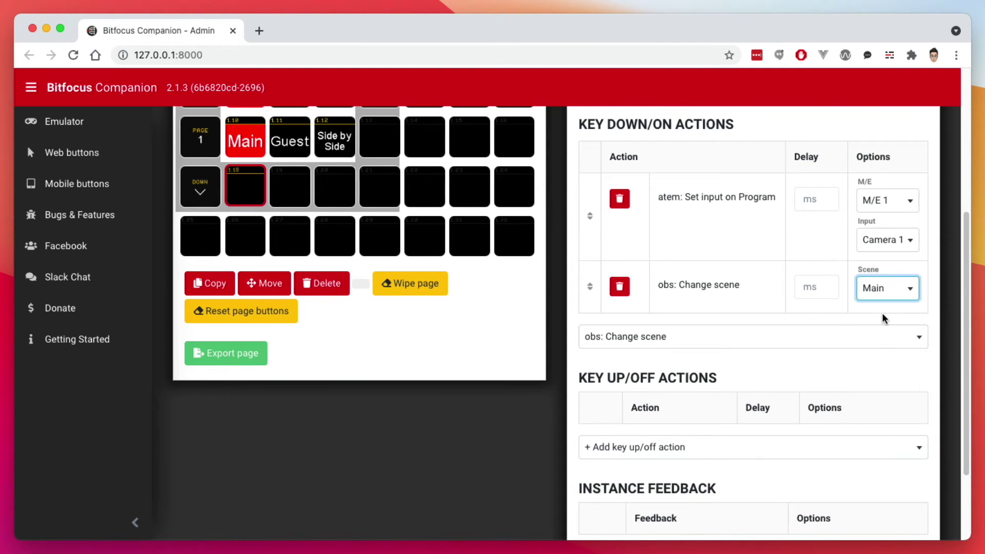
# - Label button 1.18 'C1'
pyautogui.scroll(4, 590, 359)
pyautogui.click(600, 227)
pyautogui.write('C1')
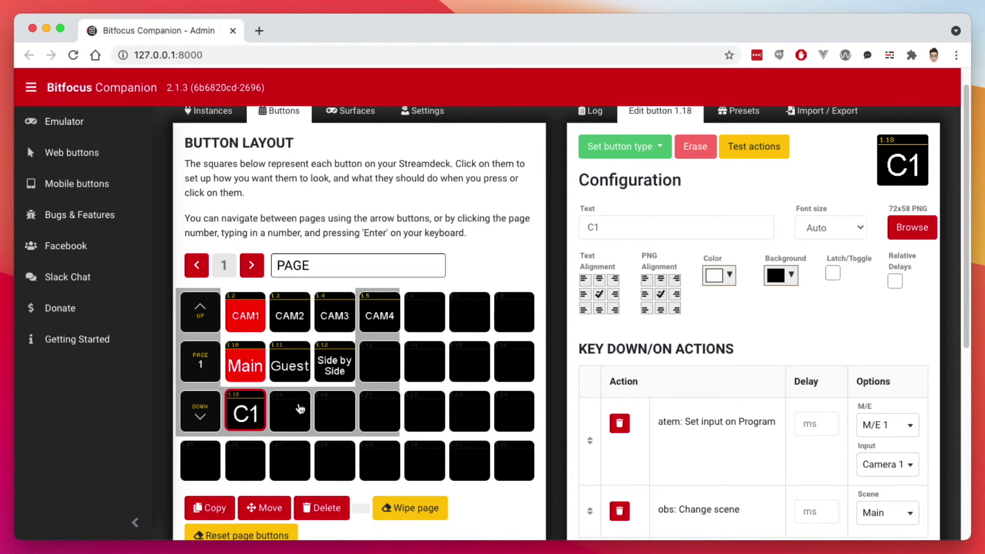
# - Copy the C1 button onto slot 1.19
pyautogui.click(300, 408)
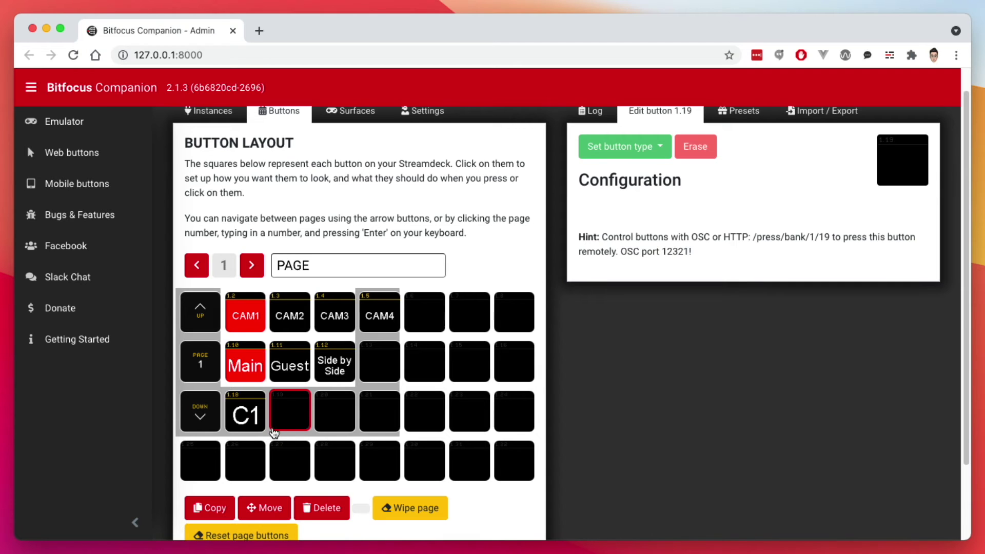
pyautogui.click(245, 425)
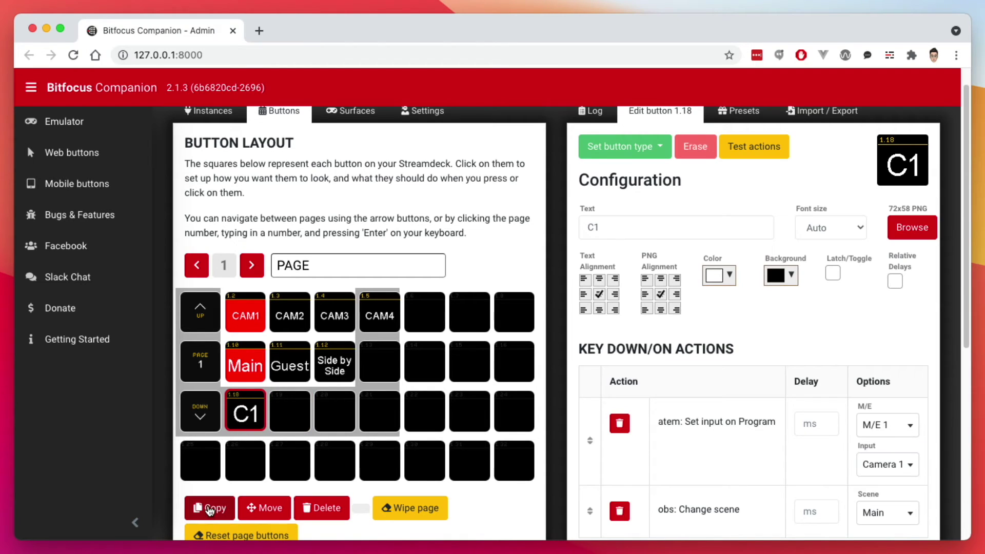
pyautogui.click(208, 509)
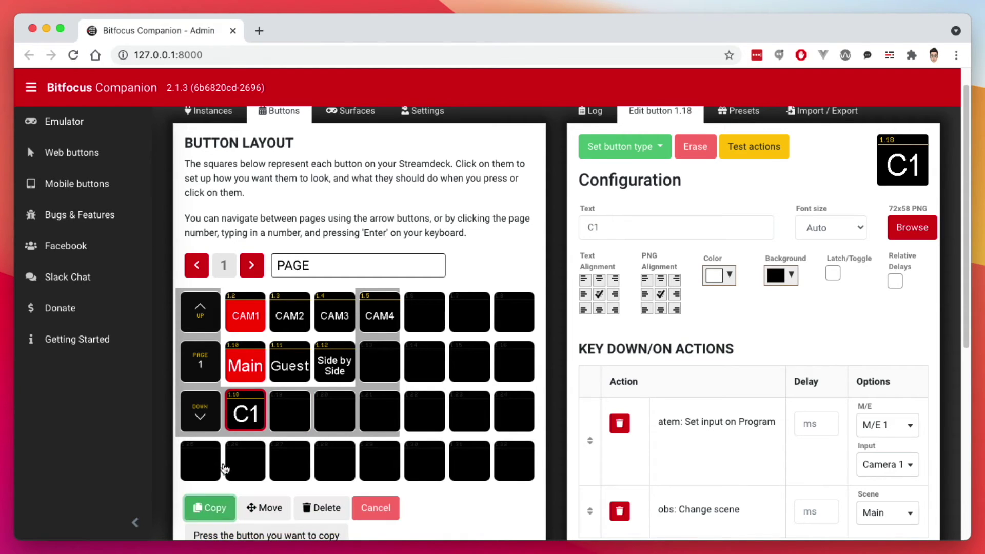
pyautogui.click(243, 415)
pyautogui.click(291, 411)
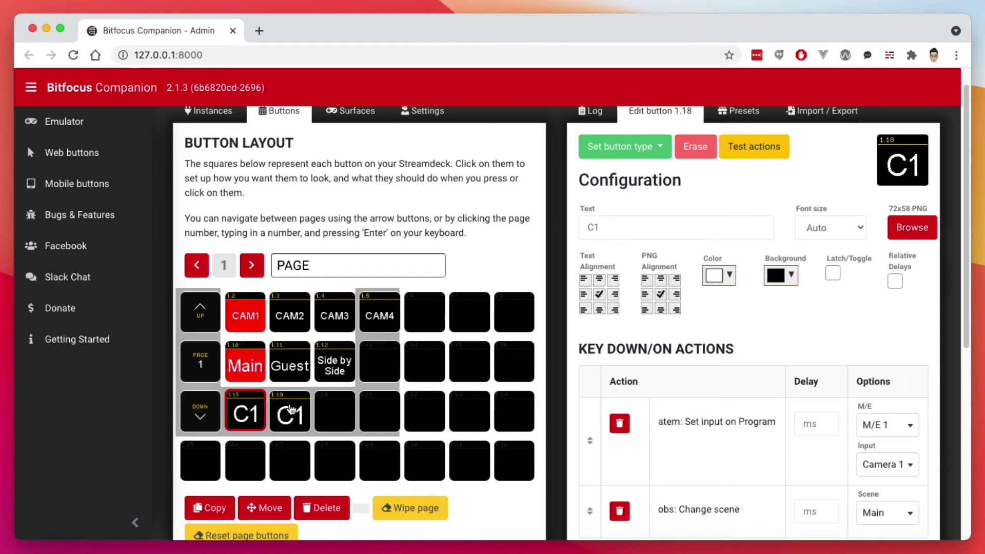
pyautogui.click(291, 413)
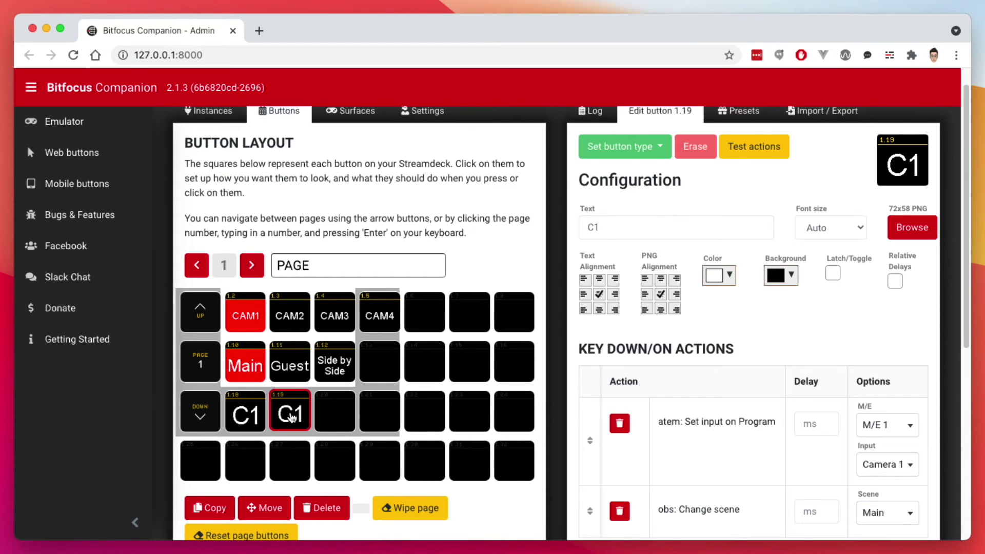
# - Relabel the copied button from 'C1' to 'C2'
pyautogui.scroll(1, 559, 369)
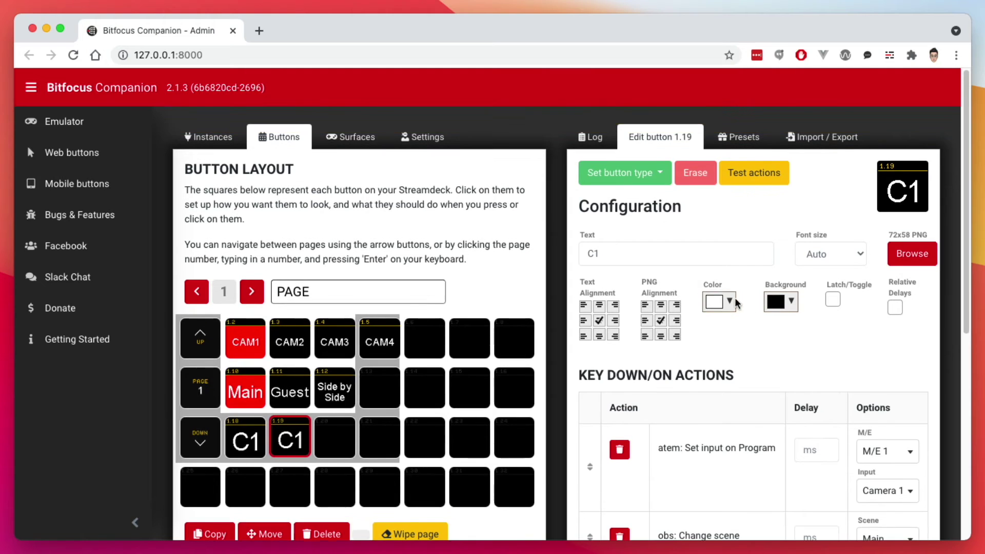
pyautogui.click(624, 255)
pyautogui.press('BackSpace')
pyautogui.write('2')
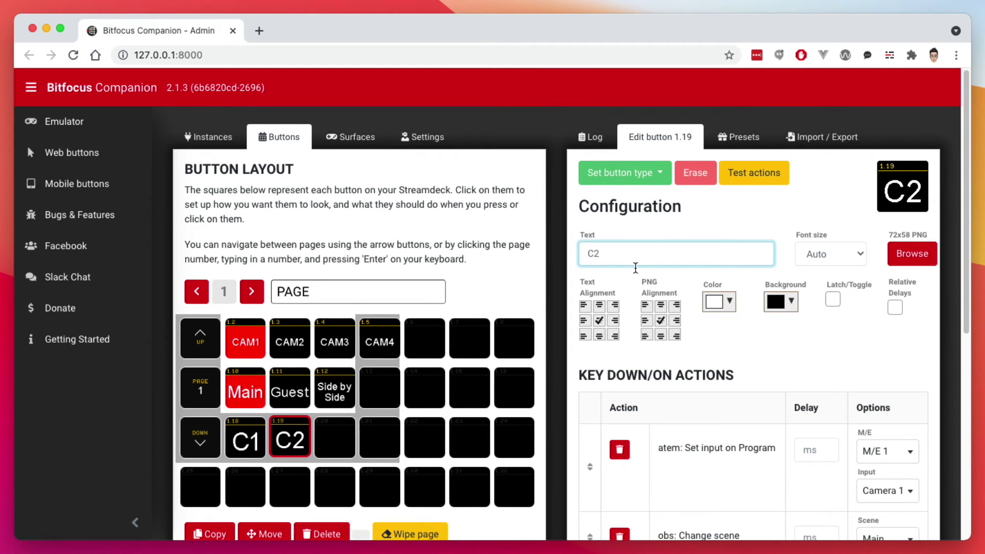
# - Set the C2 button's program input to Camera 2 and its OBS scene to SidebySide
pyautogui.scroll(-5, 635, 267)
pyautogui.scroll(3, 736, 337)
pyautogui.click(902, 376)
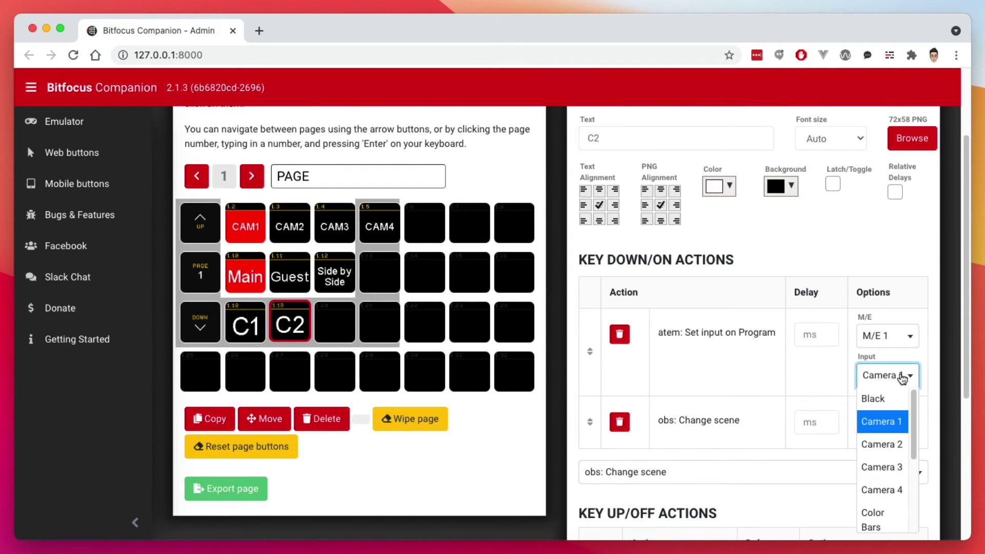
pyautogui.click(885, 443)
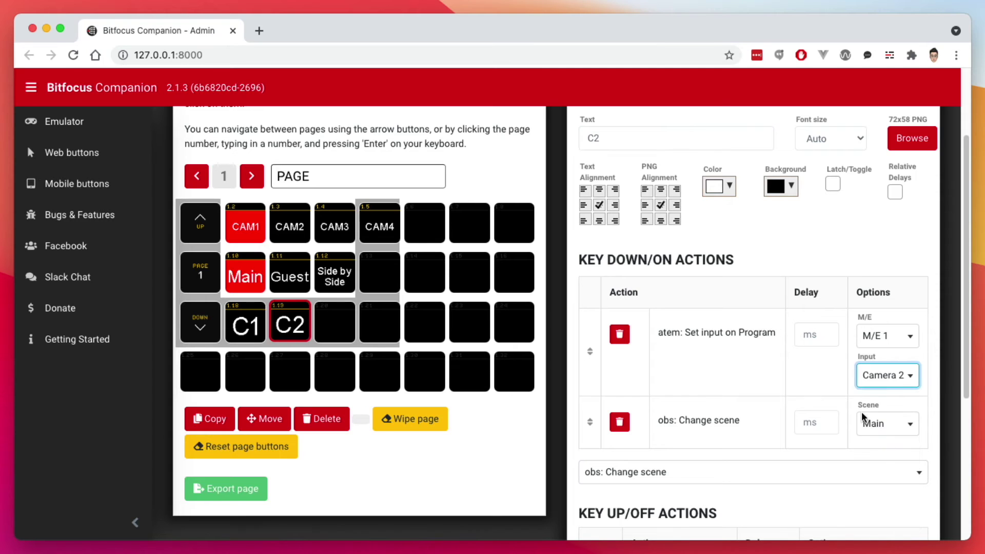
pyautogui.click(881, 426)
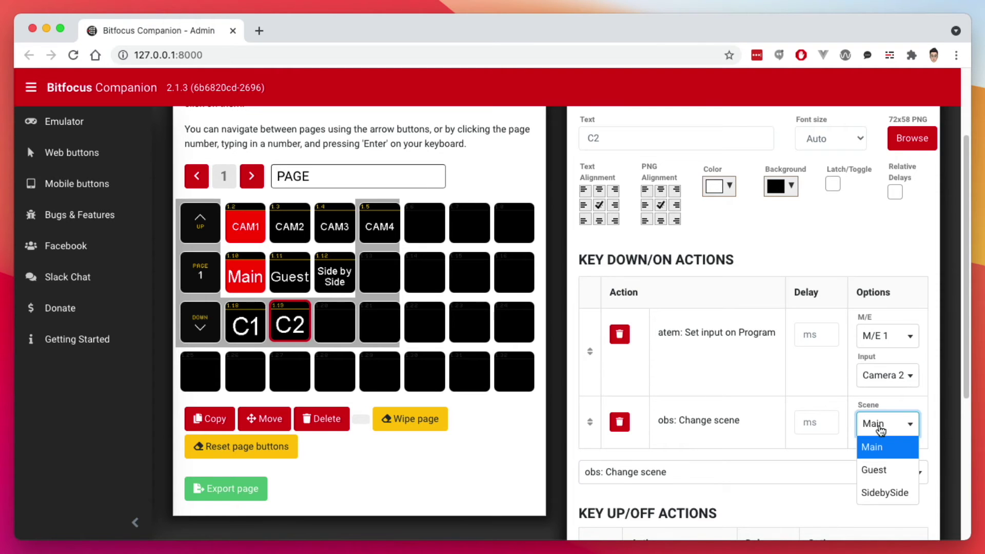
pyautogui.click(896, 498)
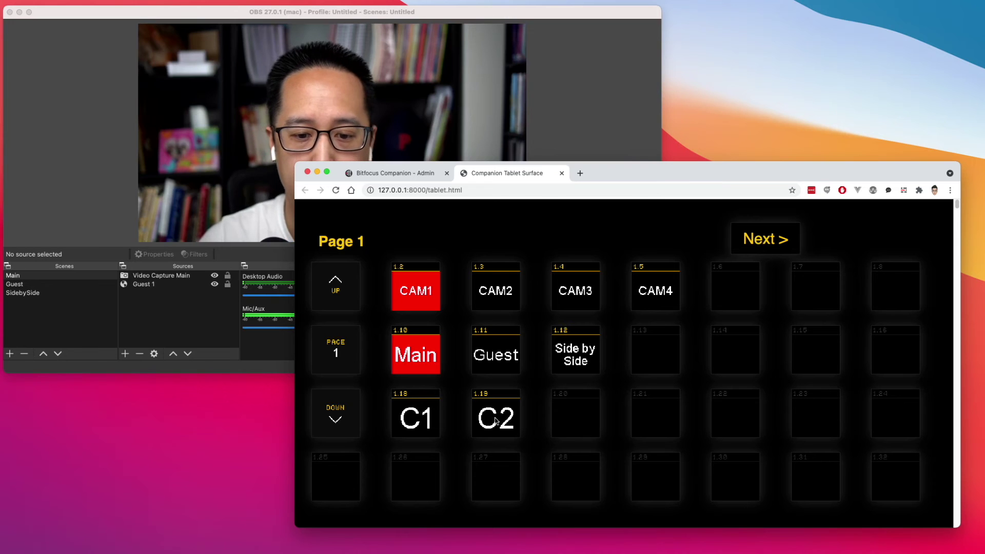
# - Fire C1 and C2 alternately from the tablet surface, finishing on C2's SidebySide scene
pyautogui.click(494, 421)
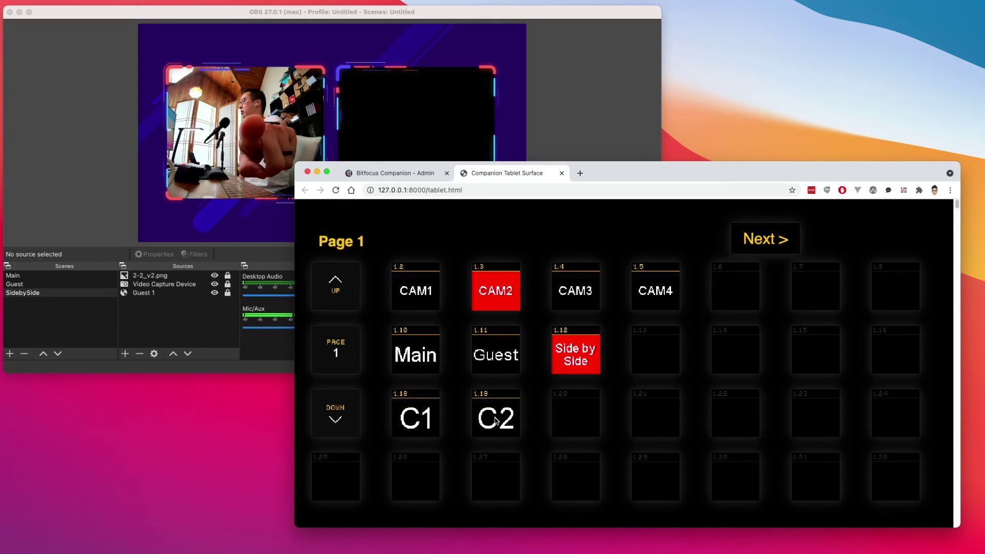
pyautogui.click(409, 422)
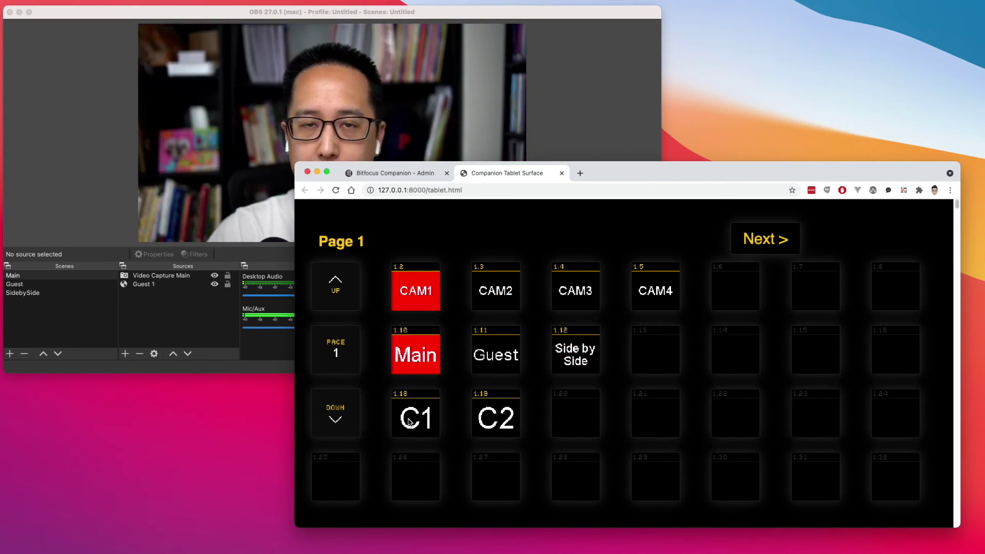
pyautogui.click(505, 422)
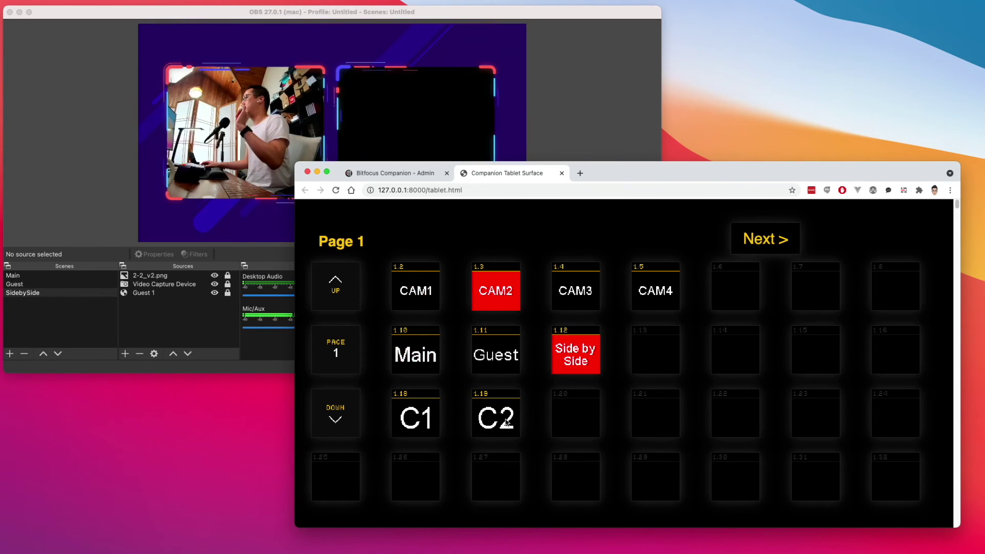
pyautogui.click(413, 417)
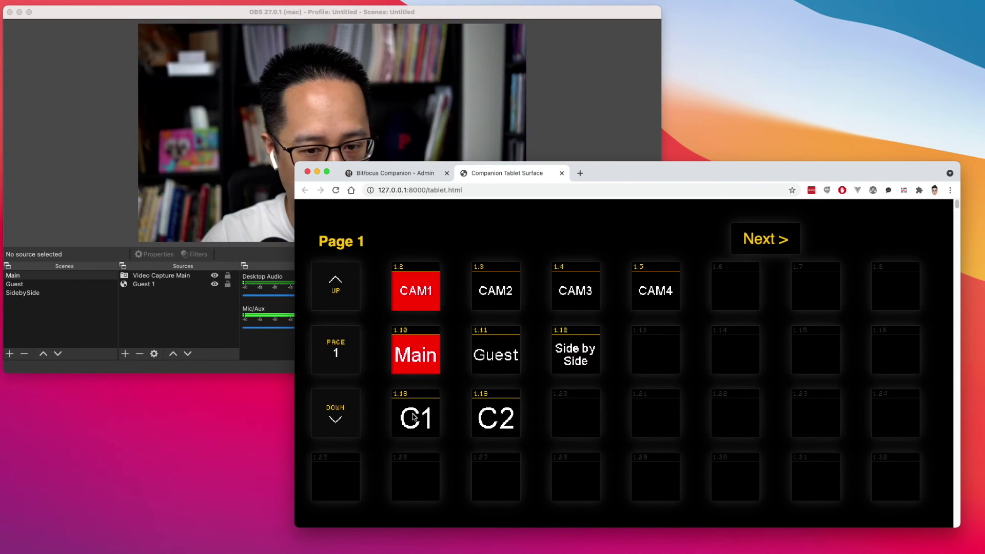
pyautogui.click(482, 422)
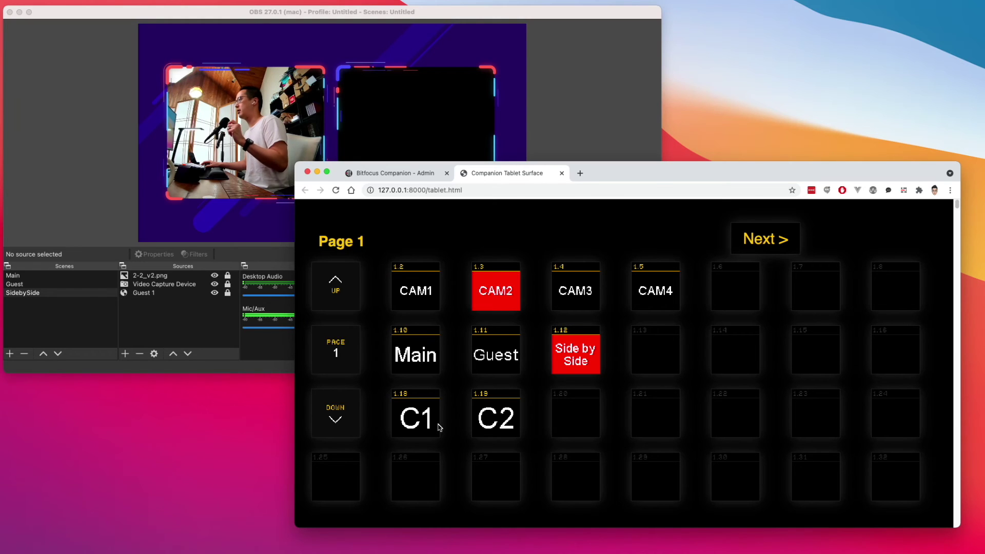
pyautogui.click(407, 423)
pyautogui.click(489, 421)
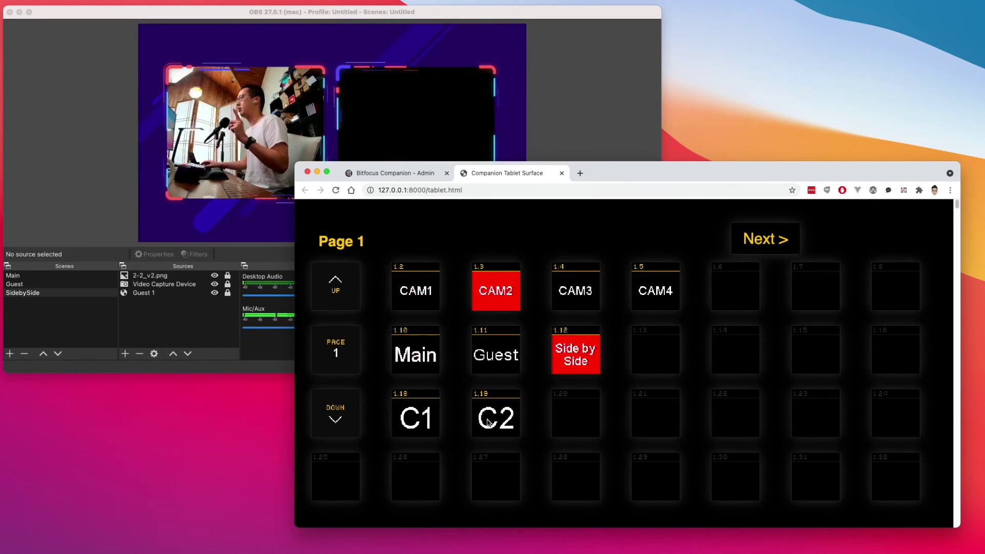
# - Change the OBS scene transition from Fade to Cut
pyautogui.click(567, 118)
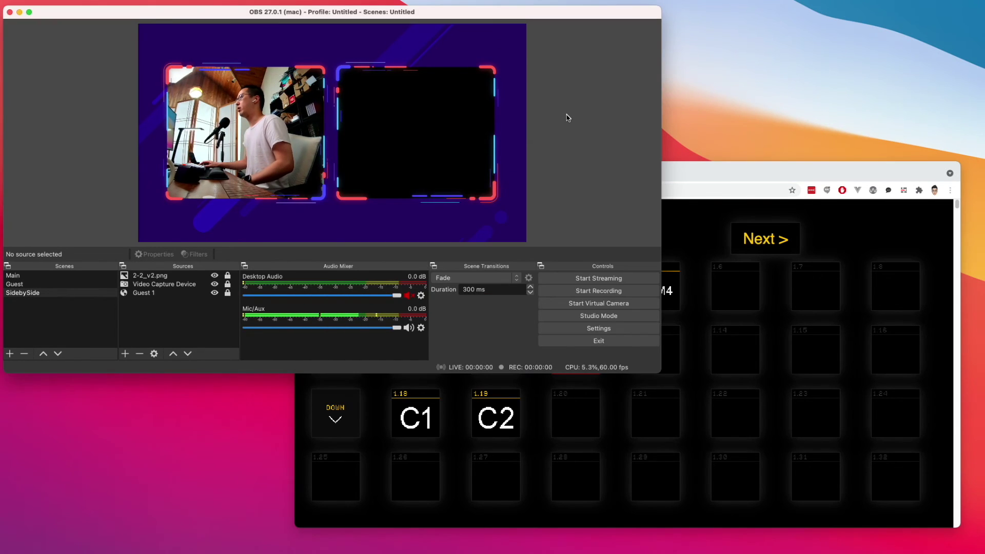
pyautogui.click(456, 278)
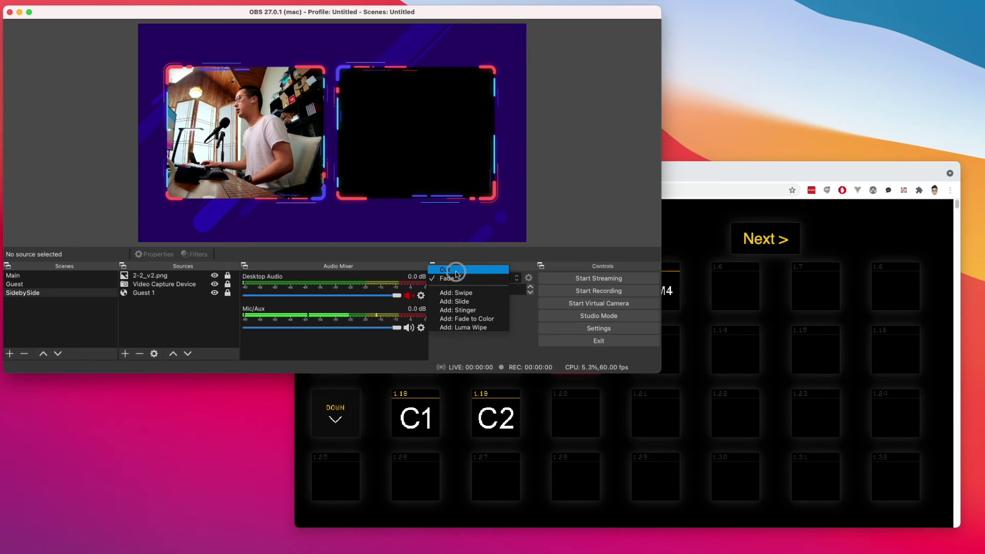
pyautogui.click(455, 270)
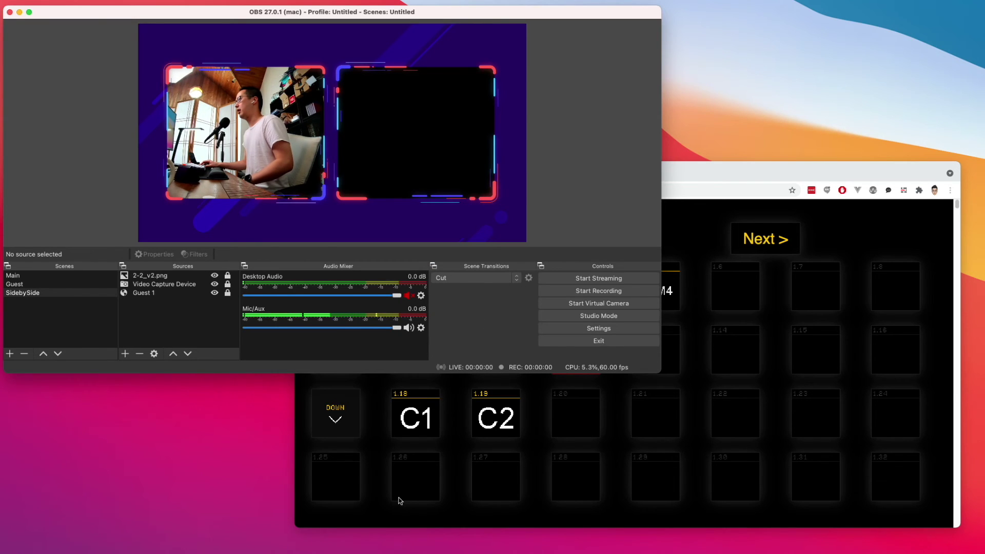
pyautogui.click(400, 501)
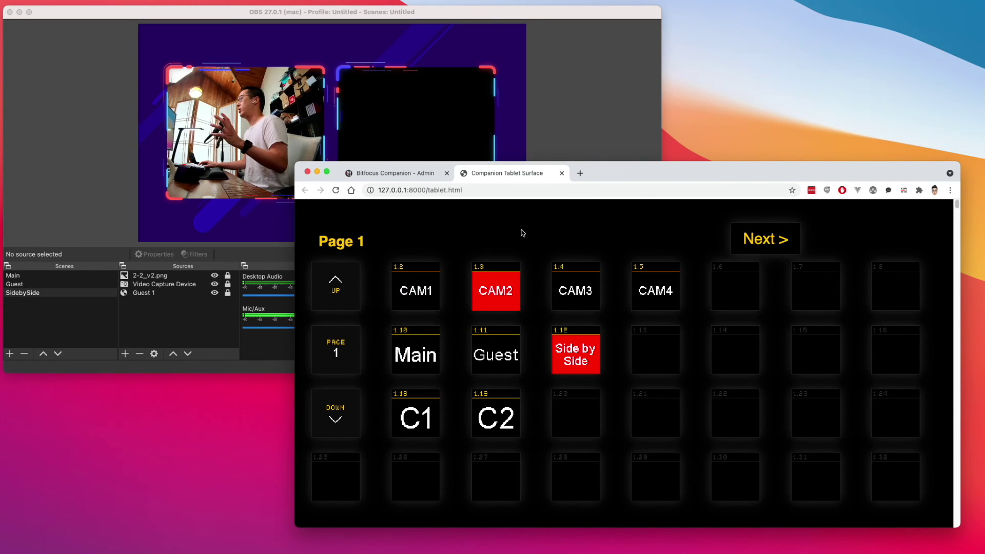
# - Back on the tablet surface, fire C1 then C2 to test the instant cut
pyautogui.click(402, 174)
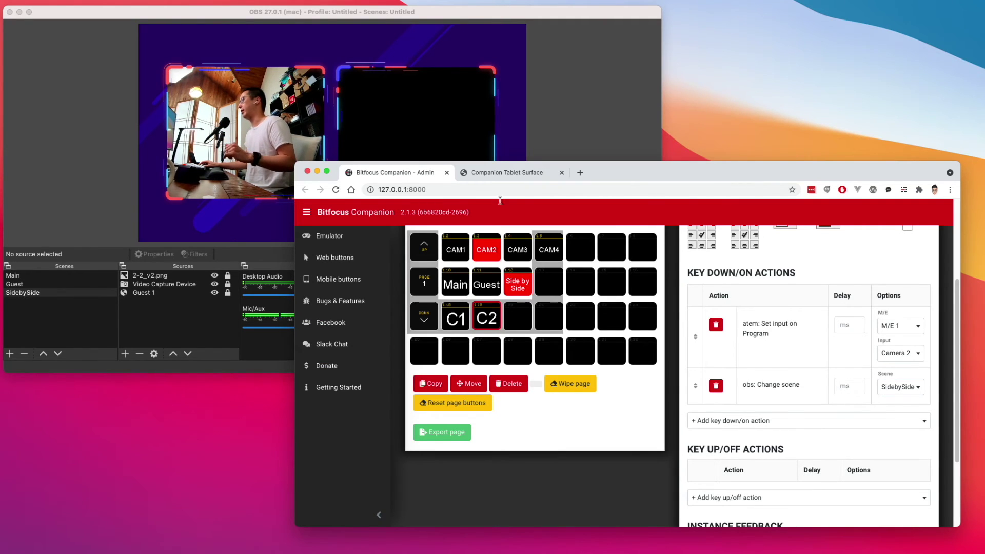
pyautogui.click(500, 173)
pyautogui.click(412, 423)
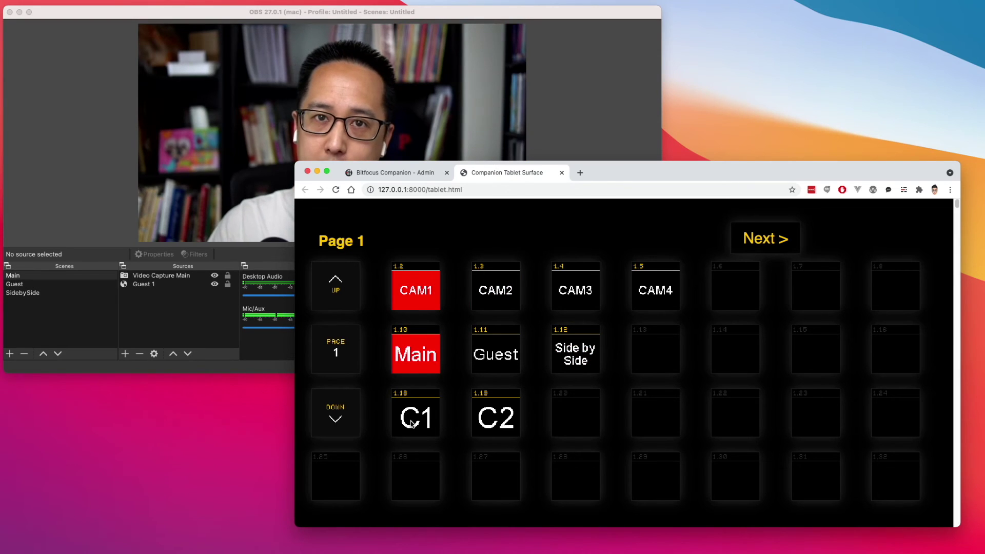
pyautogui.click(501, 420)
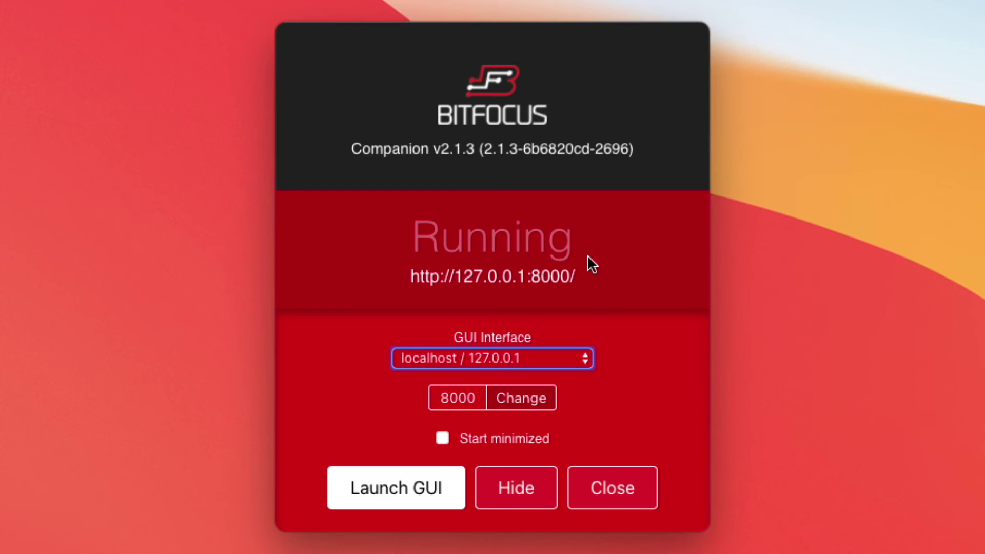
# - Set the Companion launcher's GUI interface to en0: 192.168.1.175 (Wired)
pyautogui.click(308, 246)
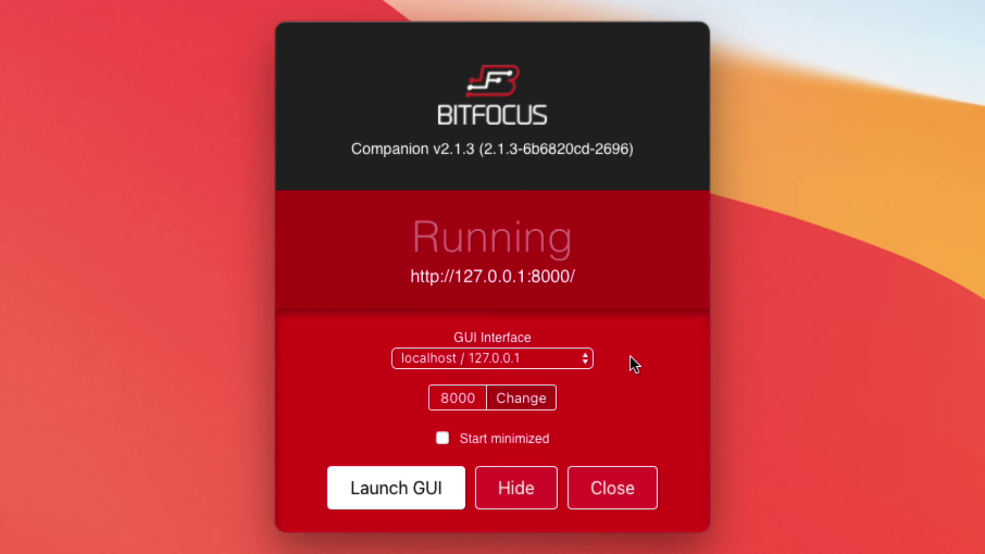
pyautogui.click(561, 354)
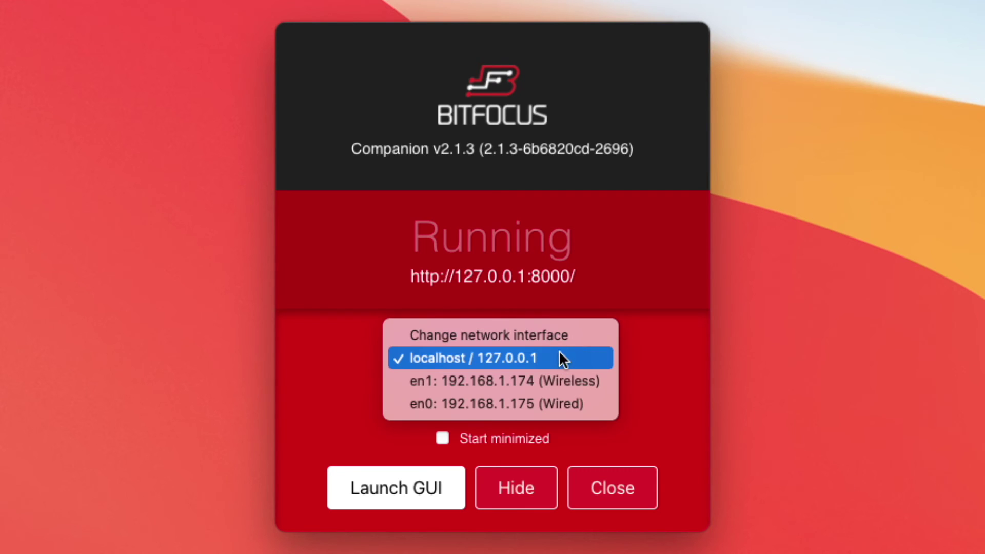
pyautogui.click(688, 336)
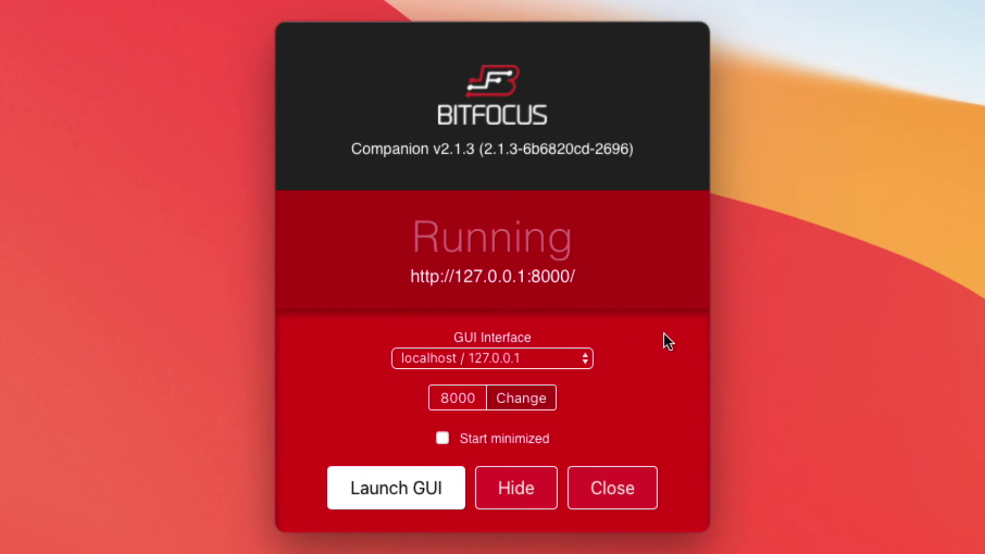
pyautogui.click(489, 362)
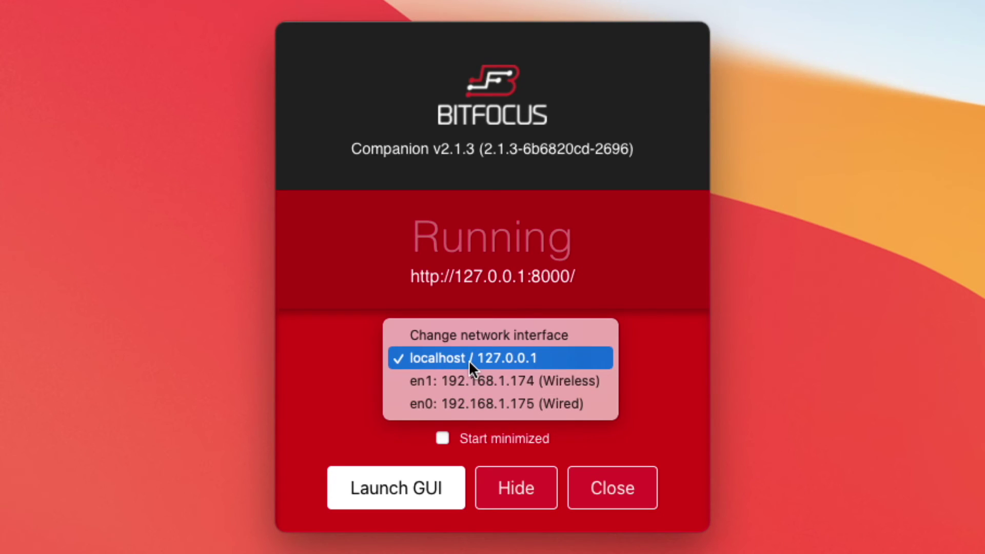
pyautogui.click(485, 406)
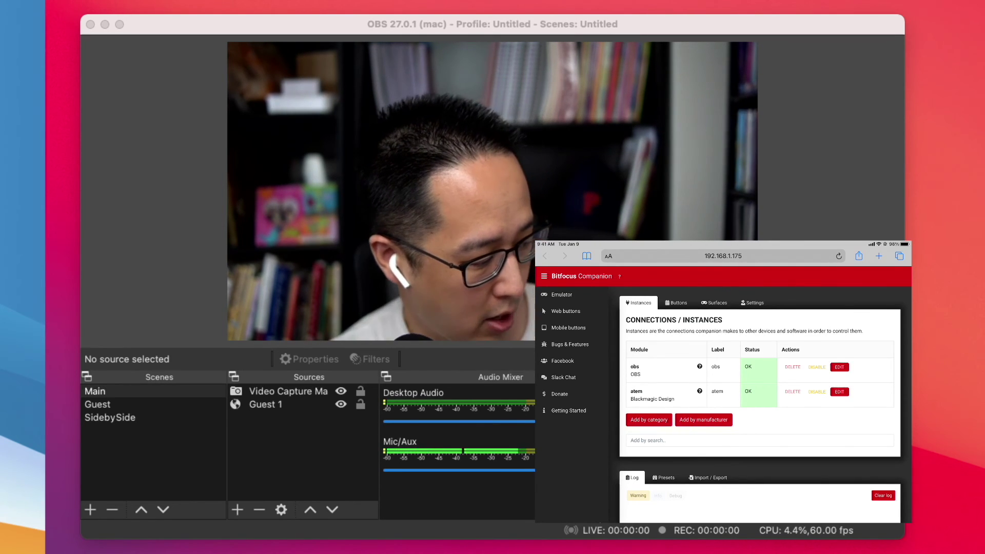
# - Open the Mobile buttons grid on the iPad and show it fullscreen
pyautogui.click(568, 328)
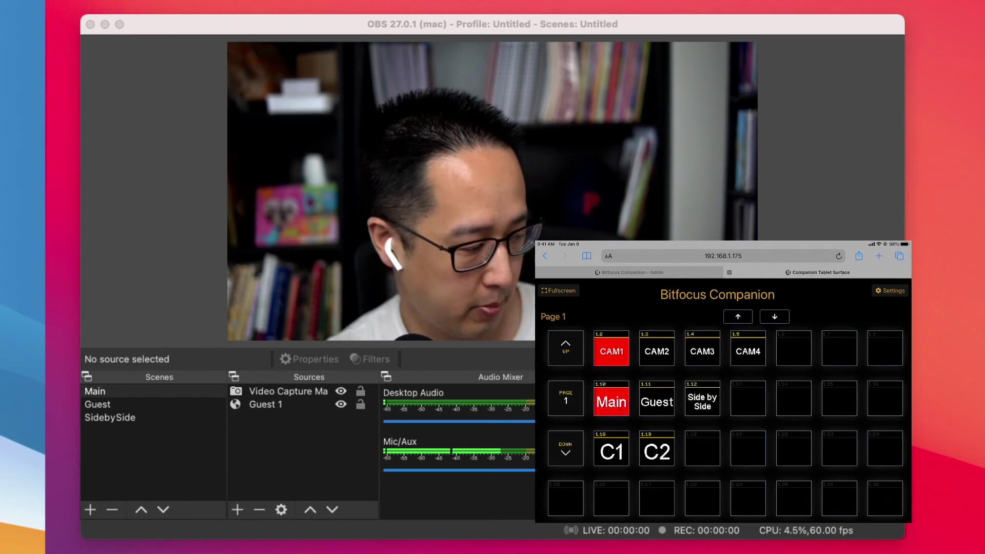
pyautogui.click(559, 290)
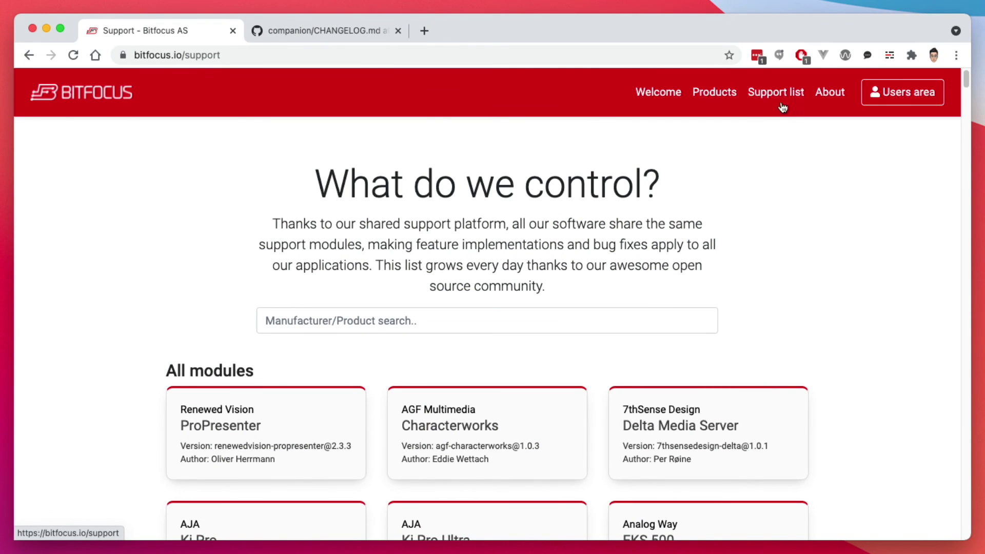
pyautogui.scroll(-3, 777, 251)
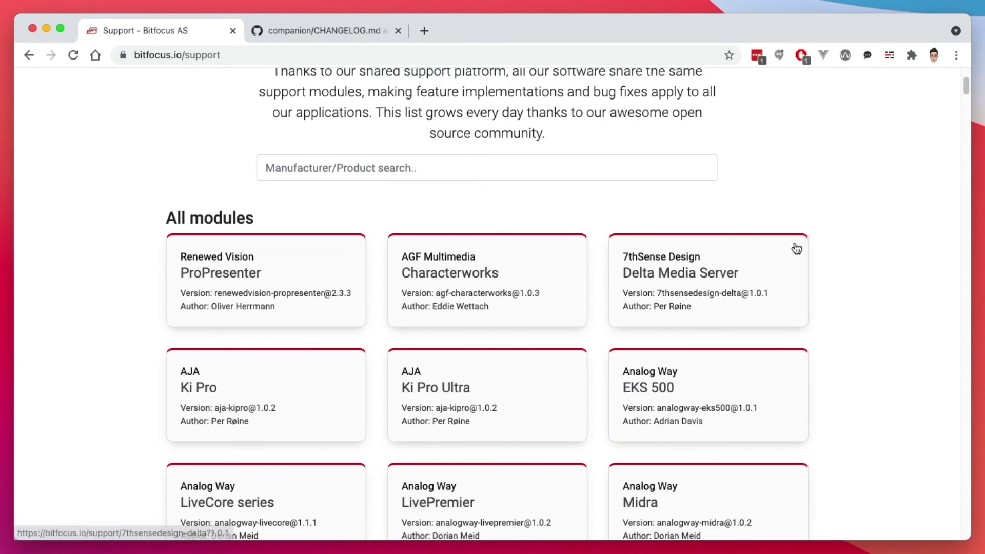
pyautogui.scroll(-4, 821, 261)
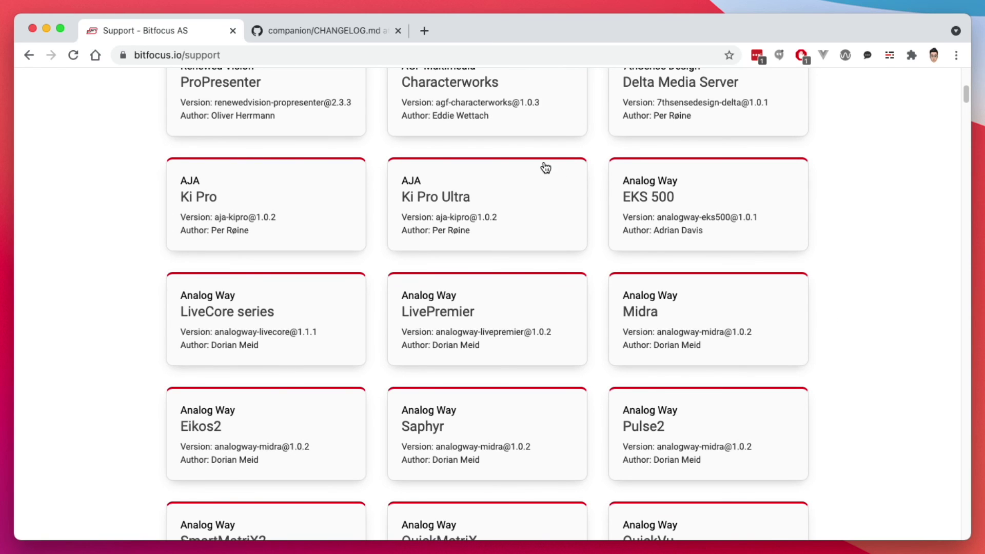
# - Open the companion CHANGELOG.md on GitHub and review v2.1.3's new modules such as Shure DIS-CCU and Teracom TCW181B
pyautogui.click(329, 29)
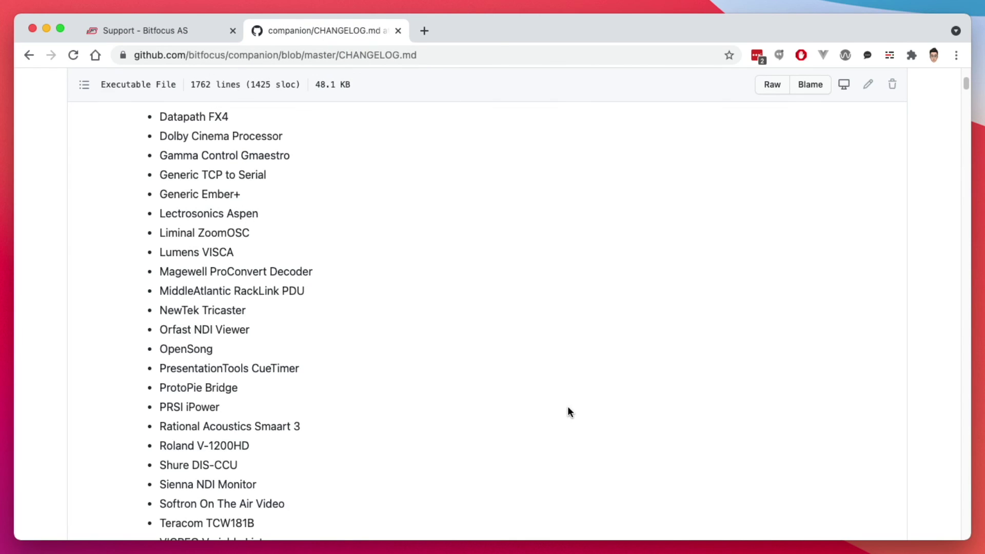
pyautogui.scroll(8, 568, 411)
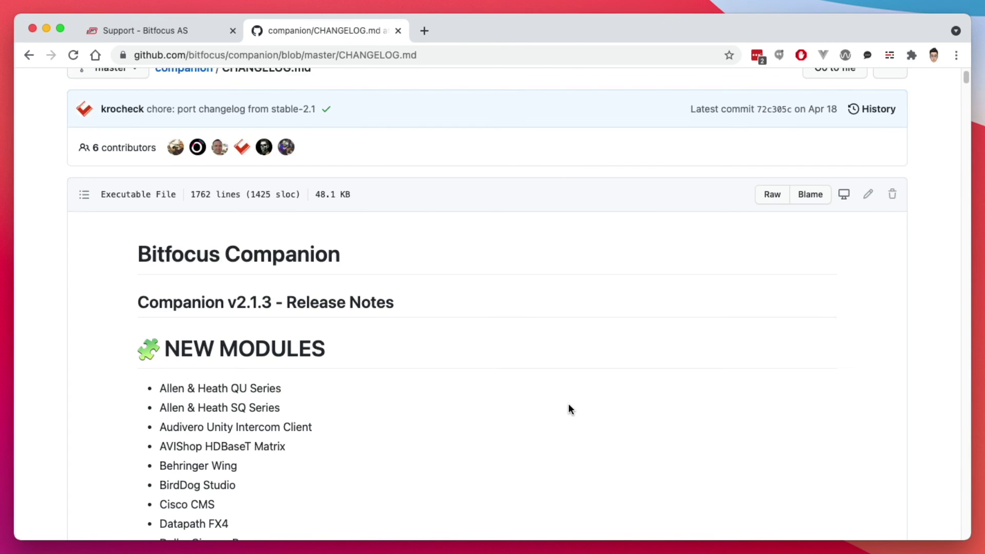
pyautogui.scroll(-1, 571, 403)
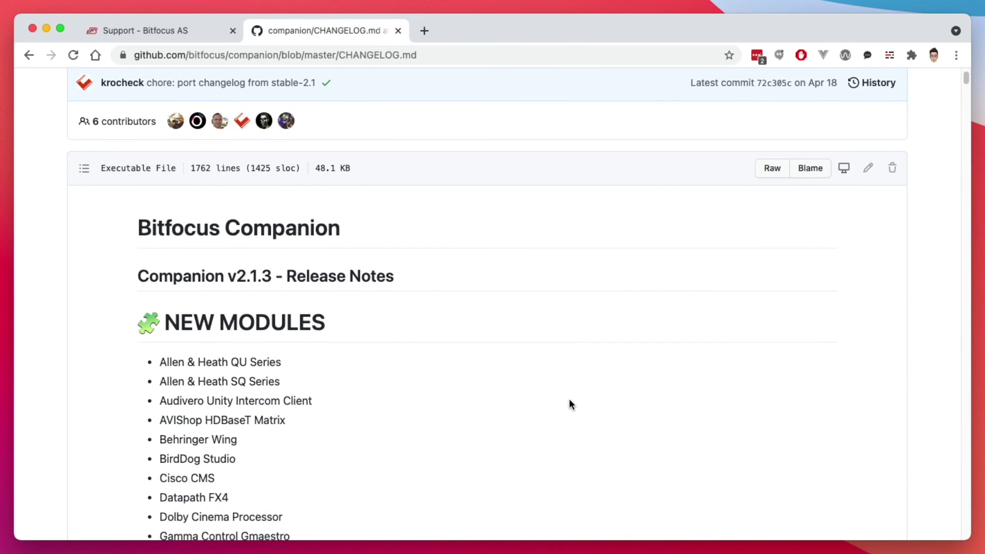
pyautogui.scroll(-10, 573, 401)
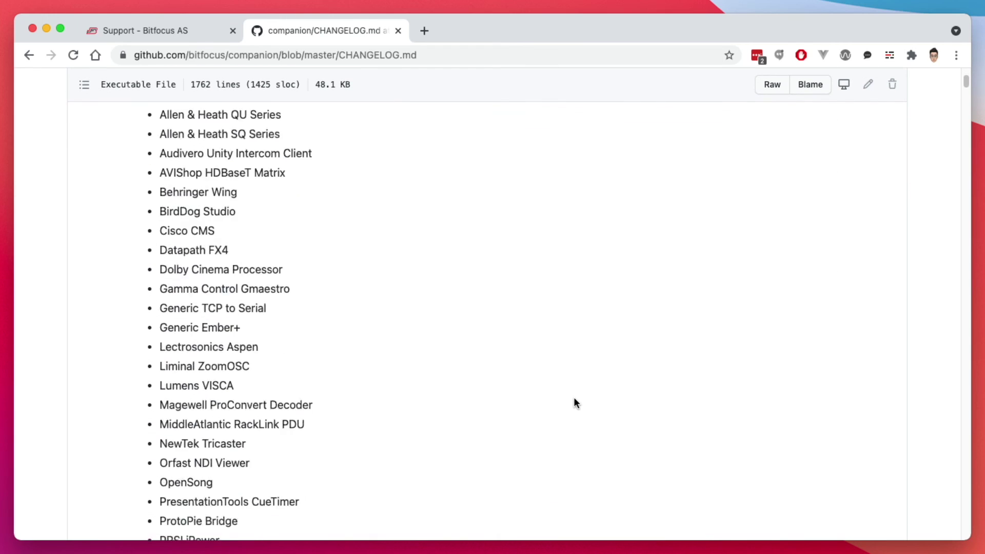
pyautogui.scroll(-13, 575, 397)
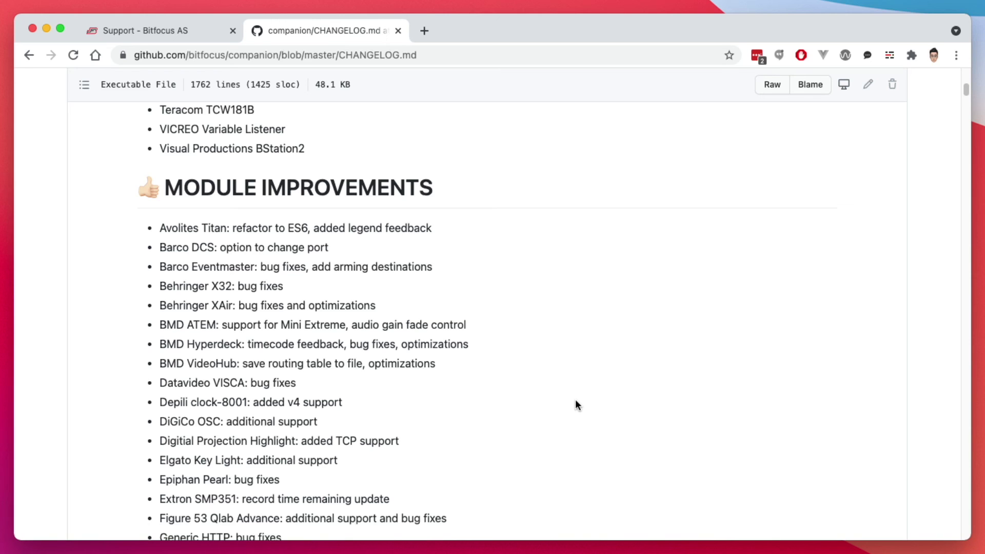
pyautogui.scroll(10, 575, 401)
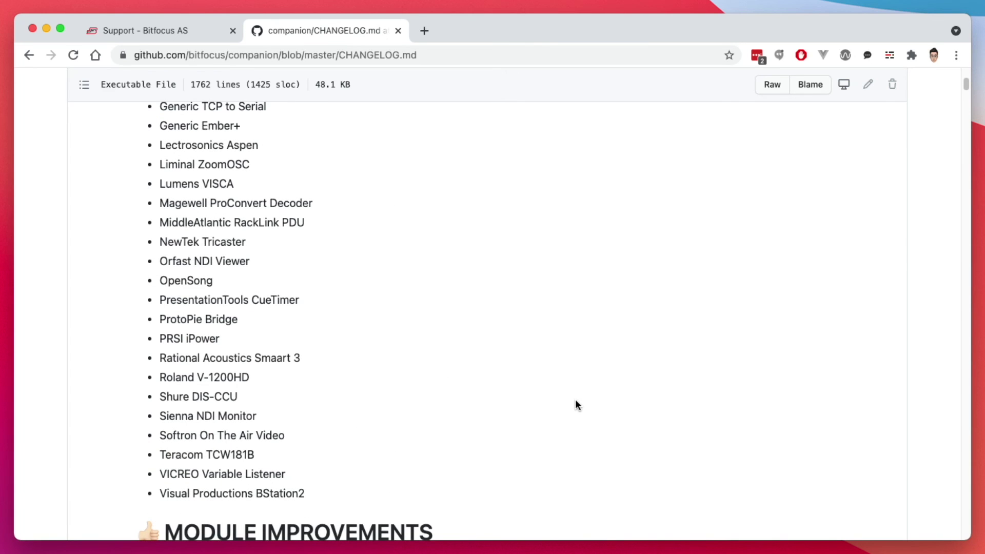